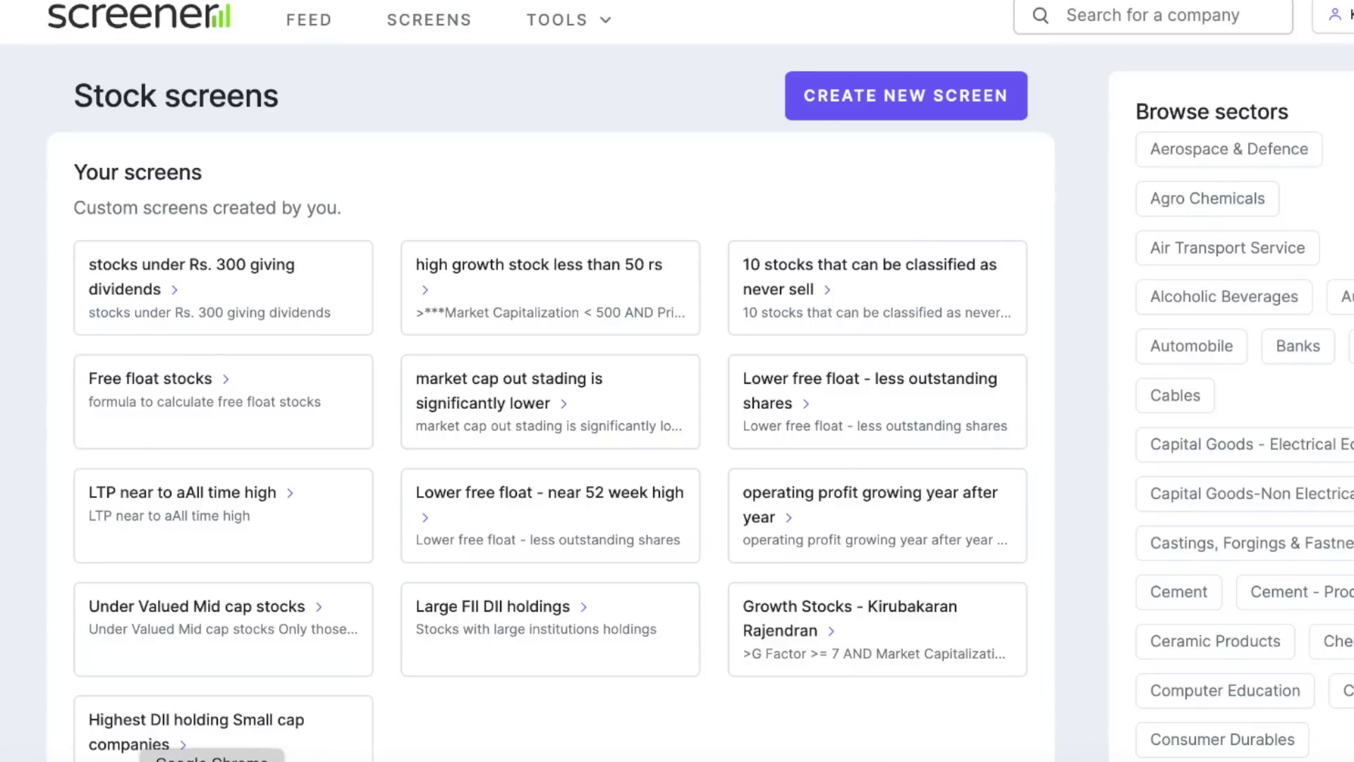
Open the Coffee Can Portfolio screen from Popular formulas, showing its 87 matching stocks
scroll(494, 538, "down", 4)
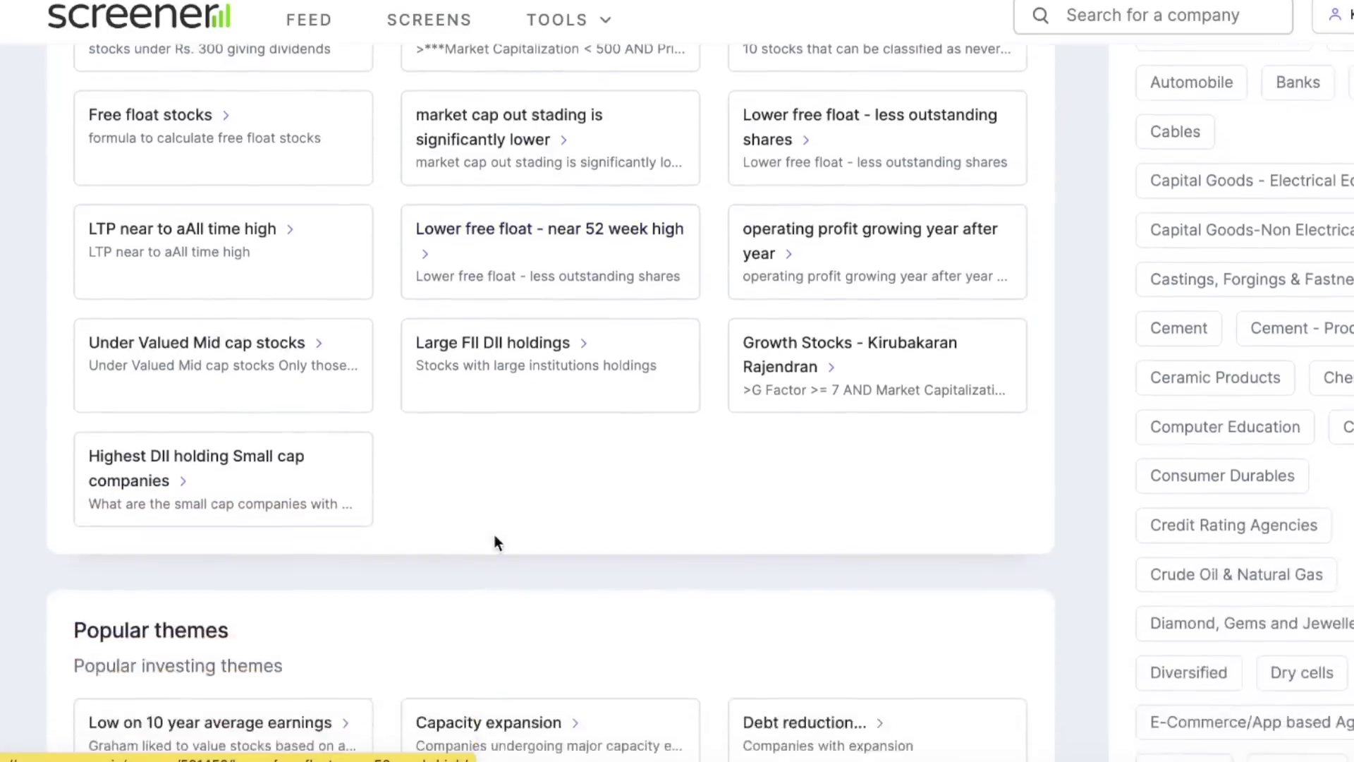
scroll(494, 535, "down", 2)
left_click(429, 30)
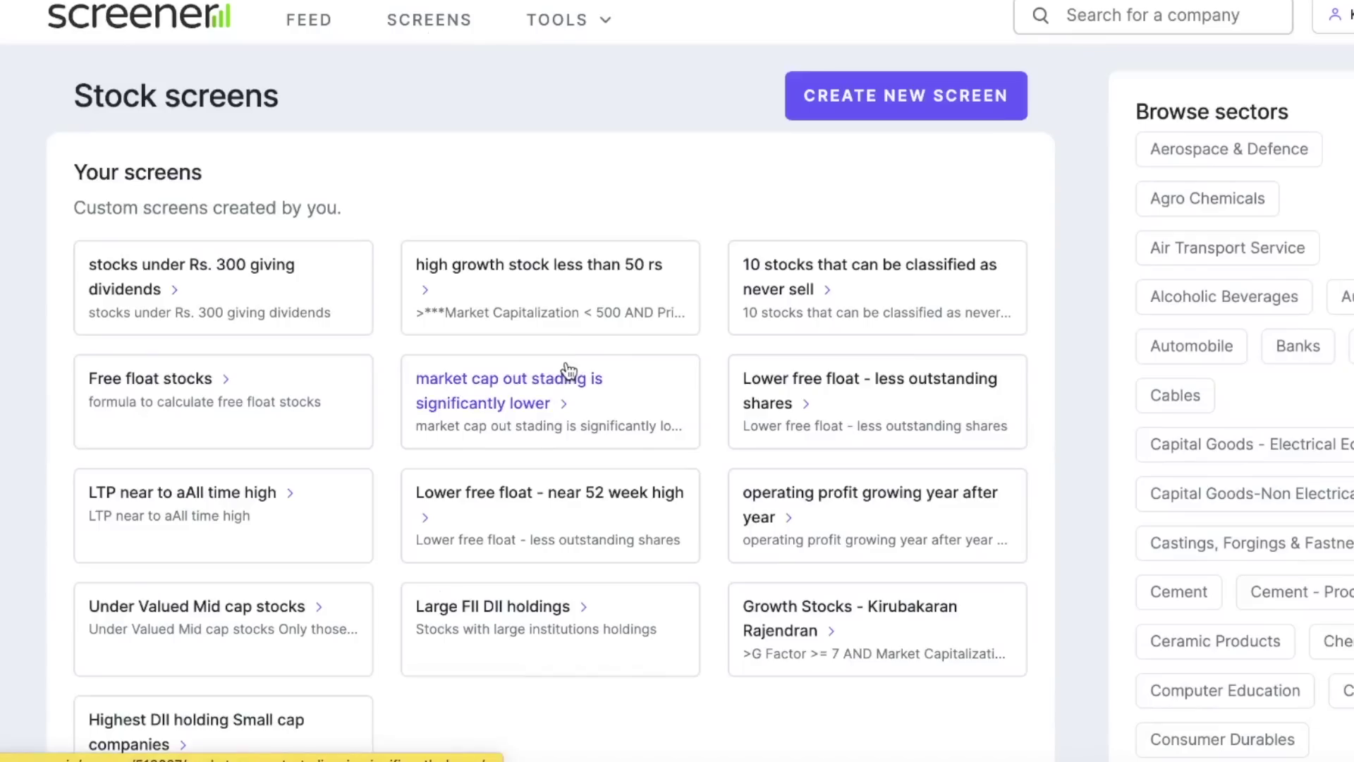
scroll(567, 369, "down", 10)
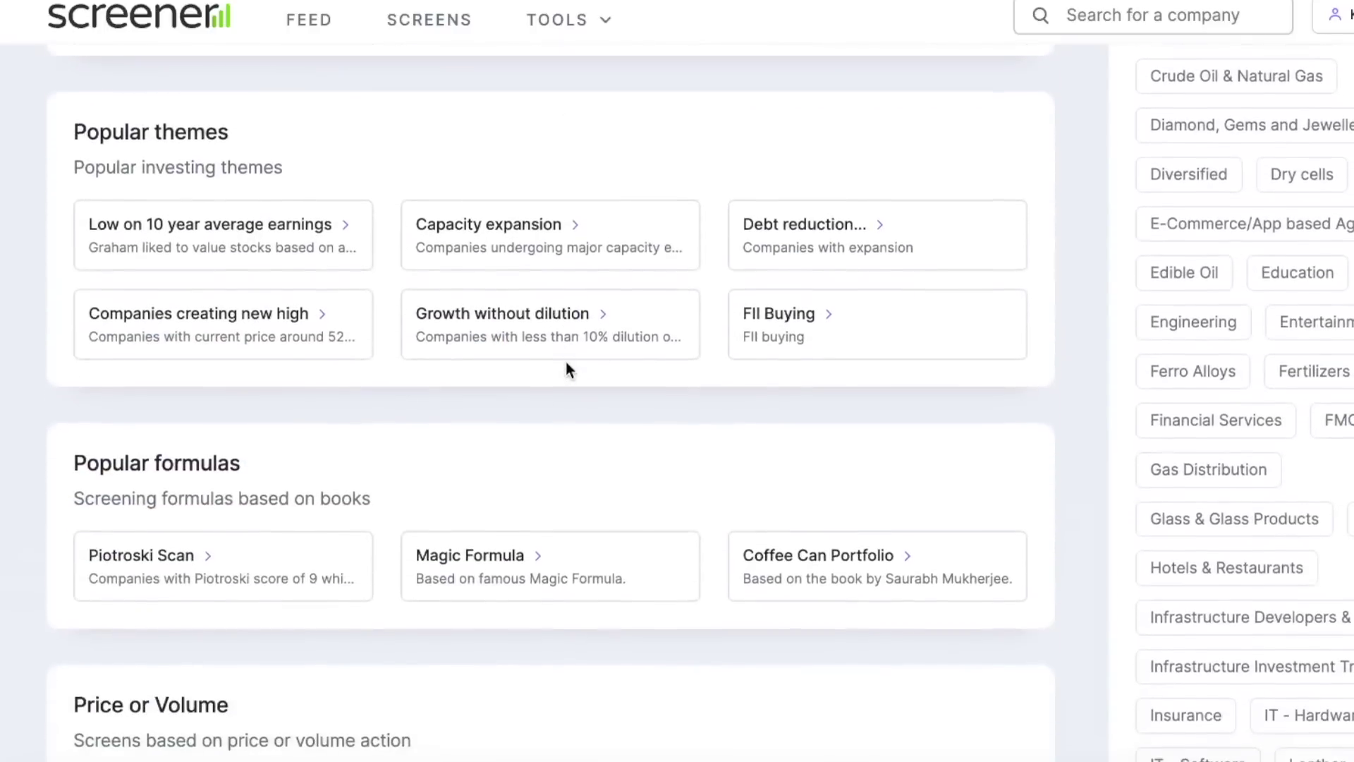
scroll(566, 361, "down", 4)
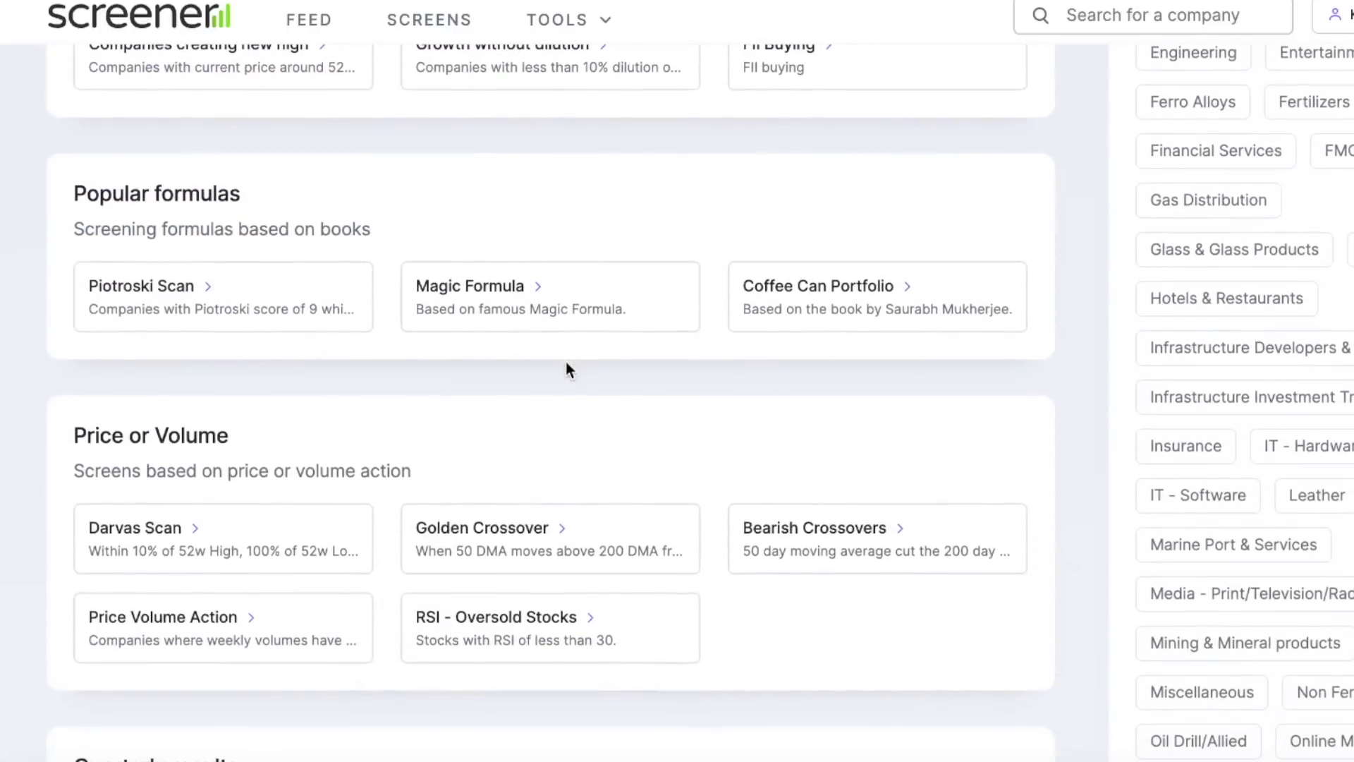
left_click(849, 330)
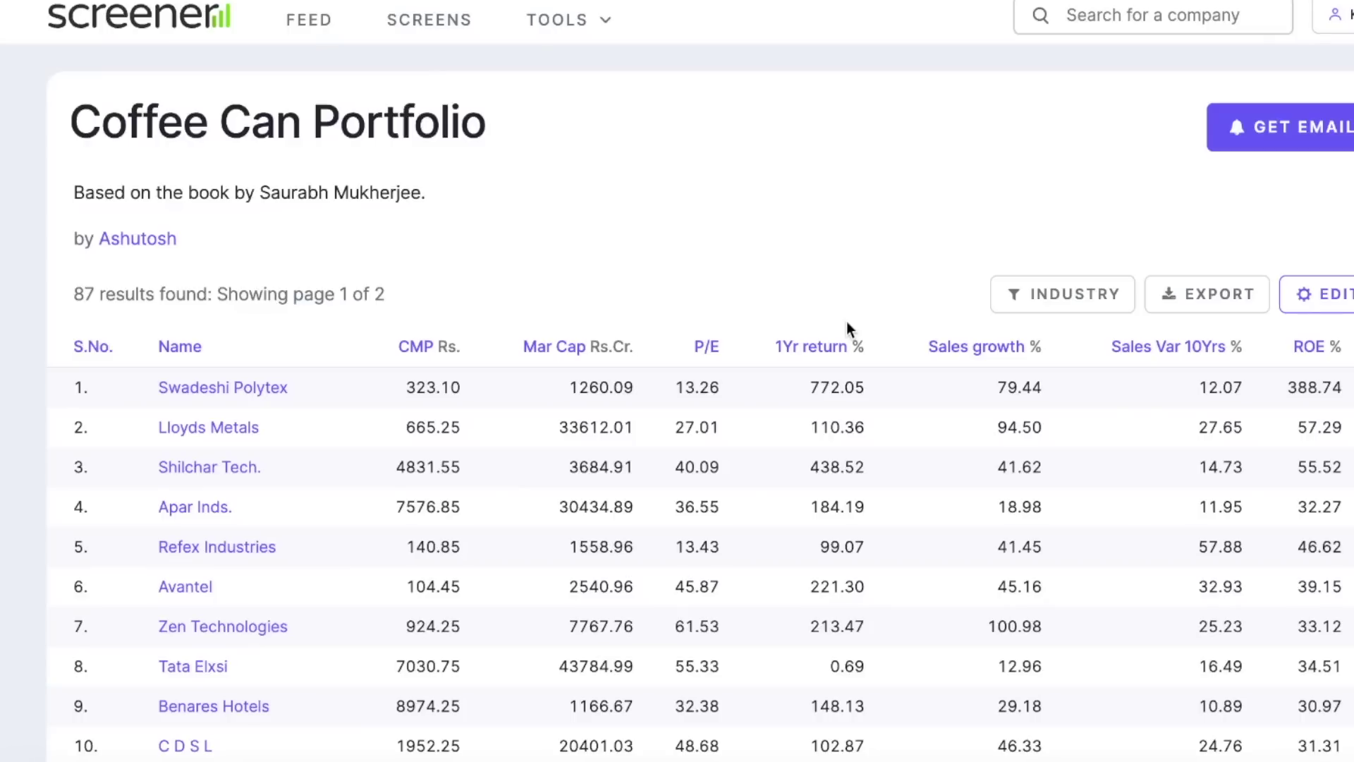
Scroll past the results to the Search Query box with the Coffee Can conditions and click into it
scroll(847, 323, "down", 20)
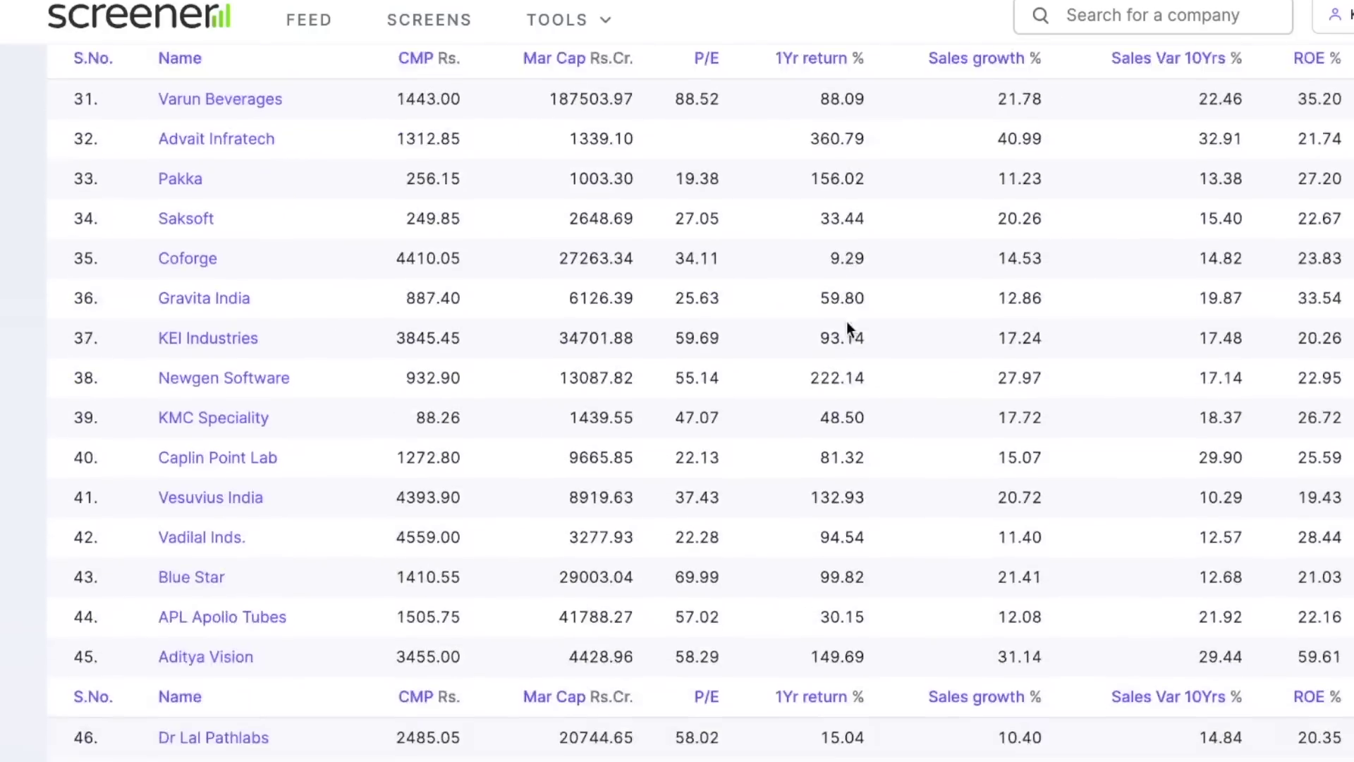
scroll(846, 320, "down", 10)
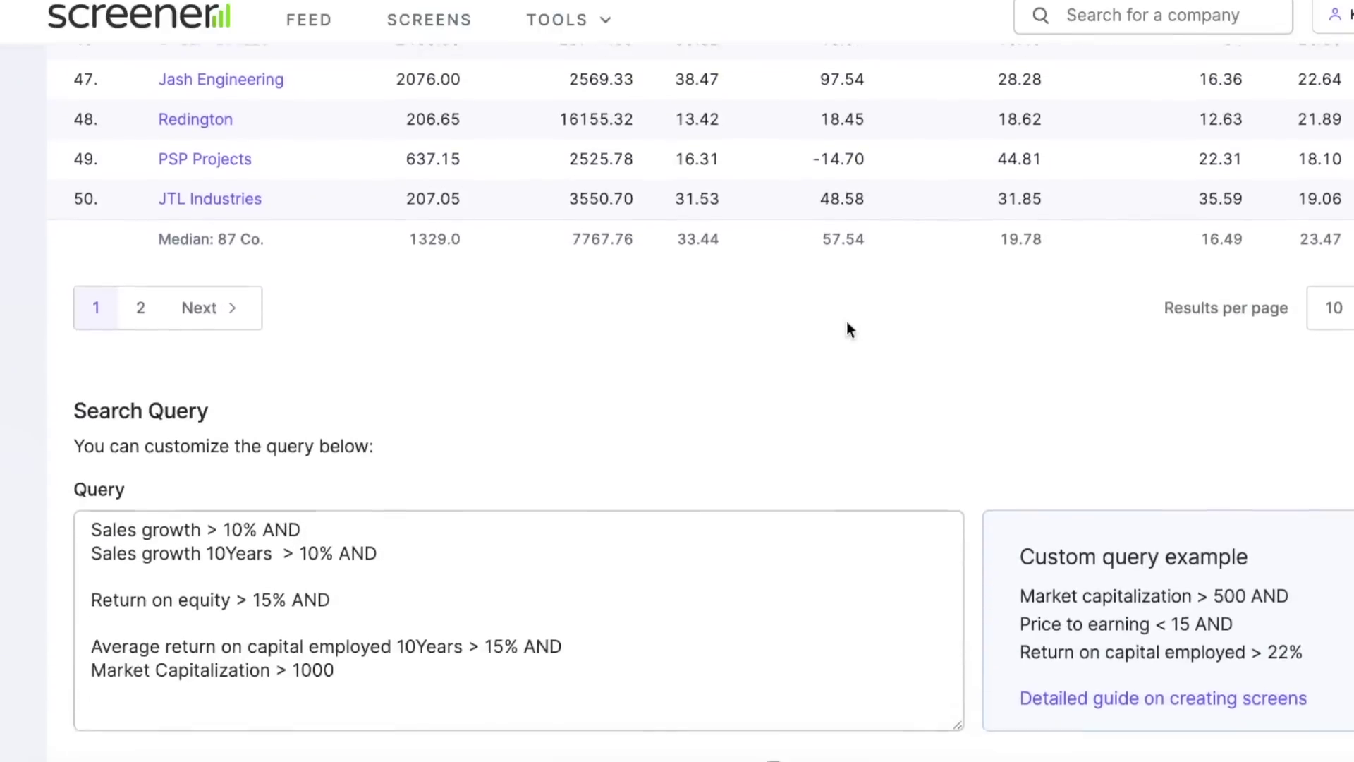
scroll(847, 329, "down", 1)
left_click(353, 505)
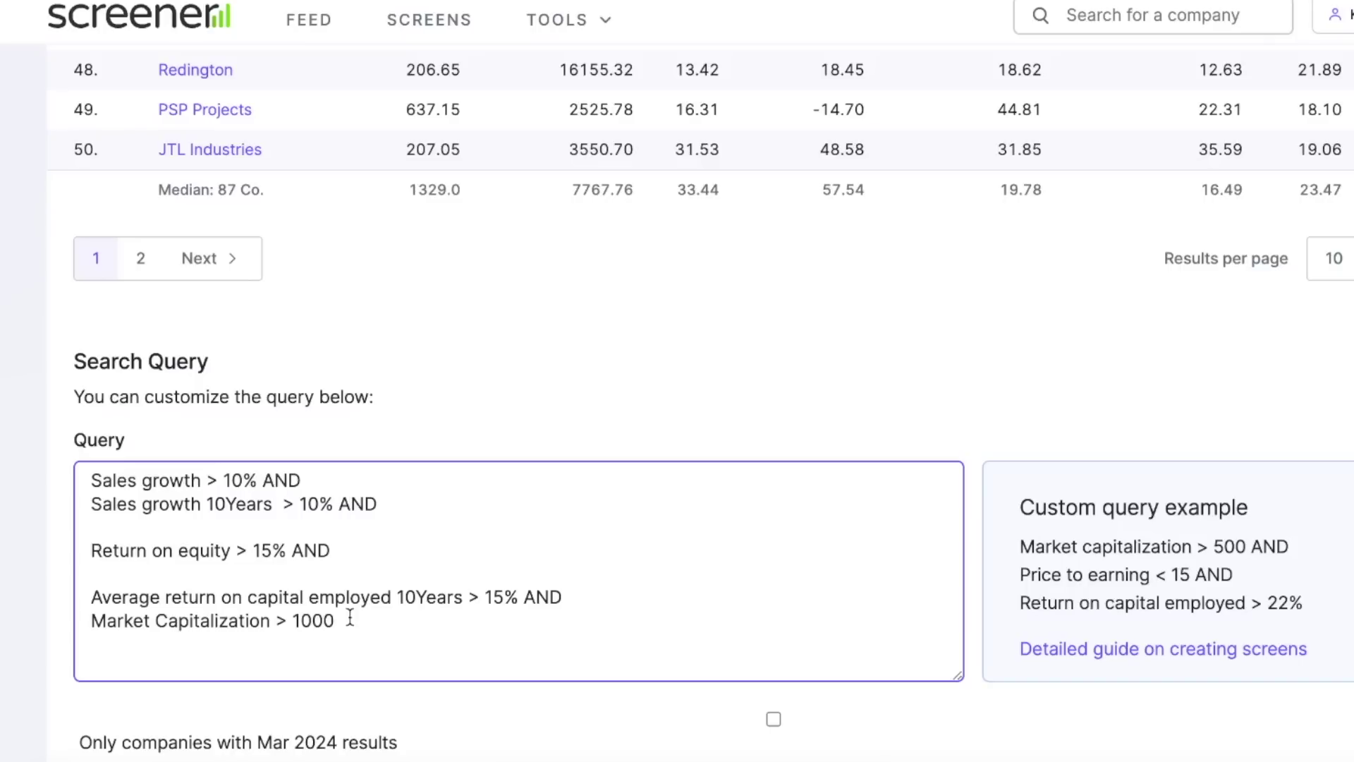
Change the 'Market Capitalization > 1000' condition to 25000 and rerun the query
left_click(300, 623)
key("BackSpace")
type("25")
scroll(494, 423, "down", 2)
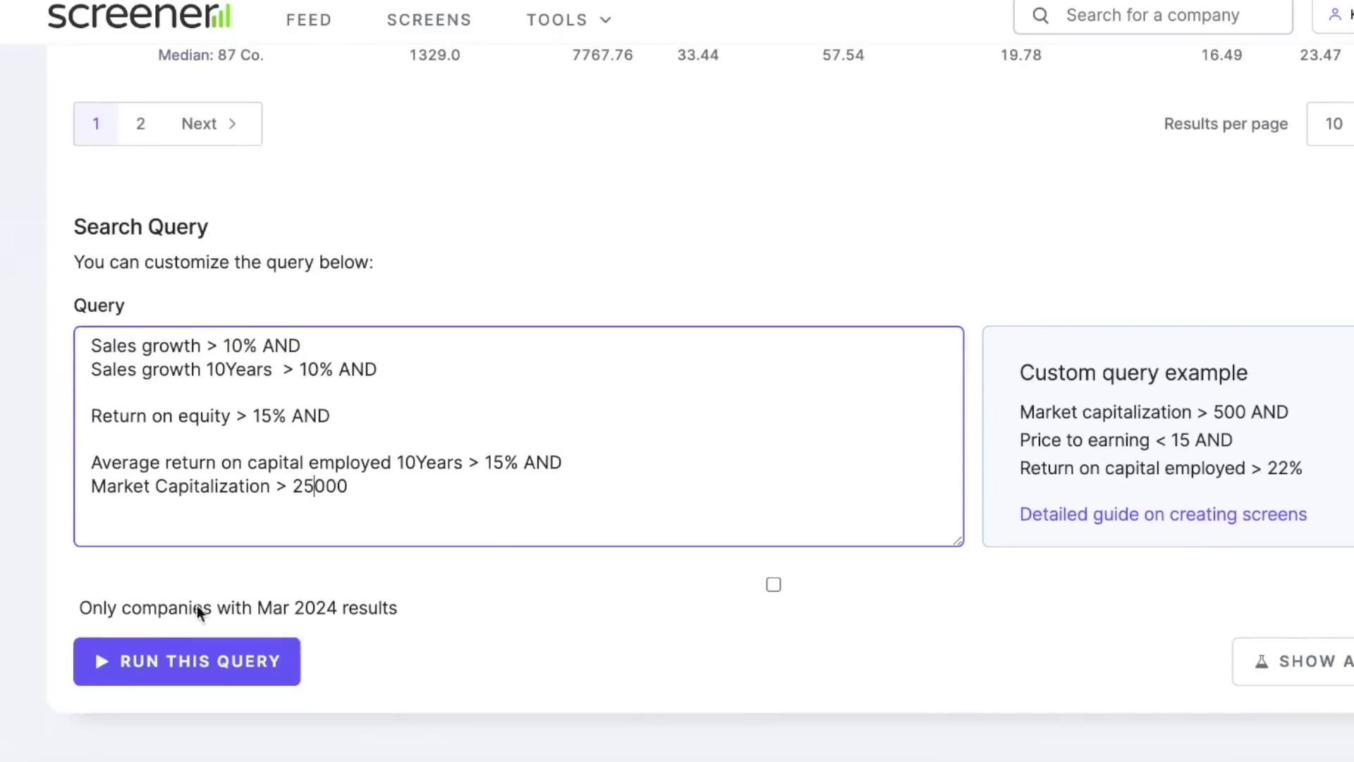
left_click(168, 658)
Sort the 26 returned companies by the Mar Cap column
scroll(170, 667, "down", 10)
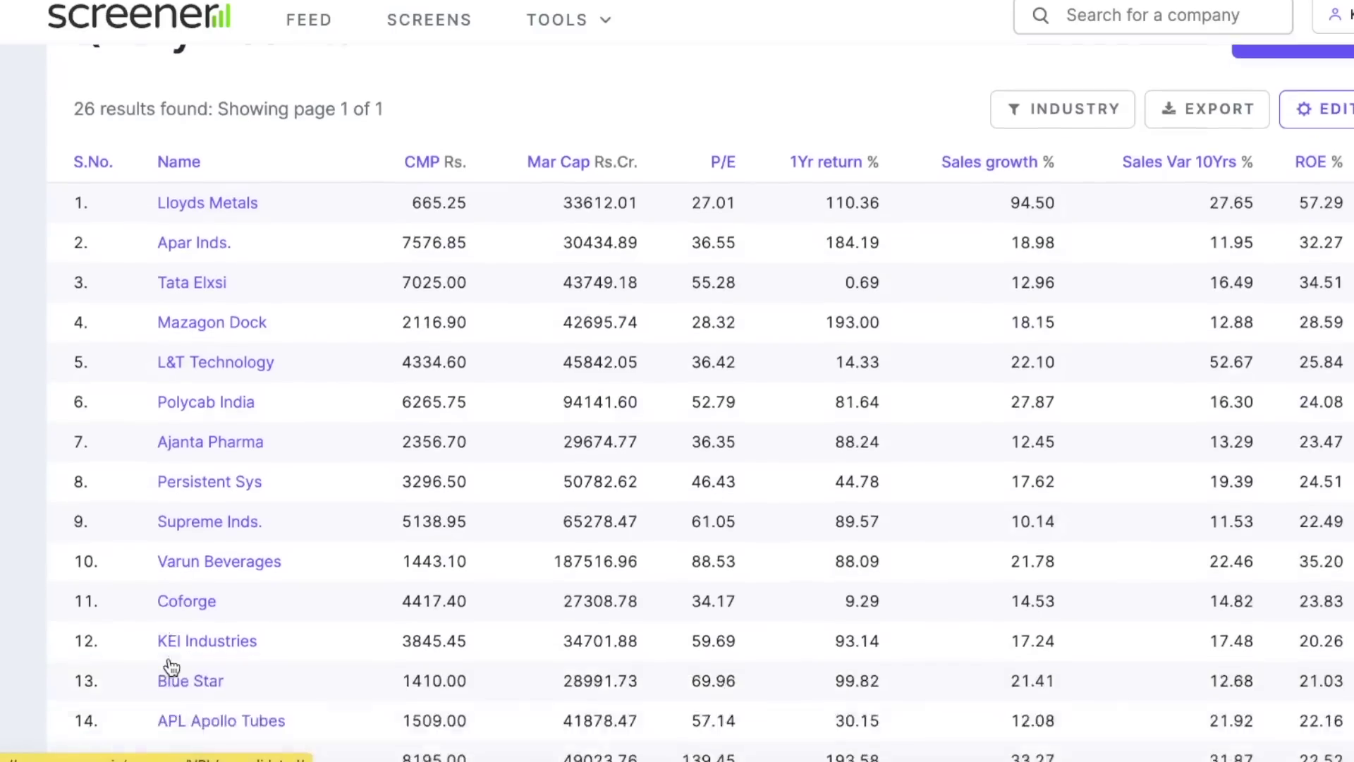
scroll(172, 667, "down", 1)
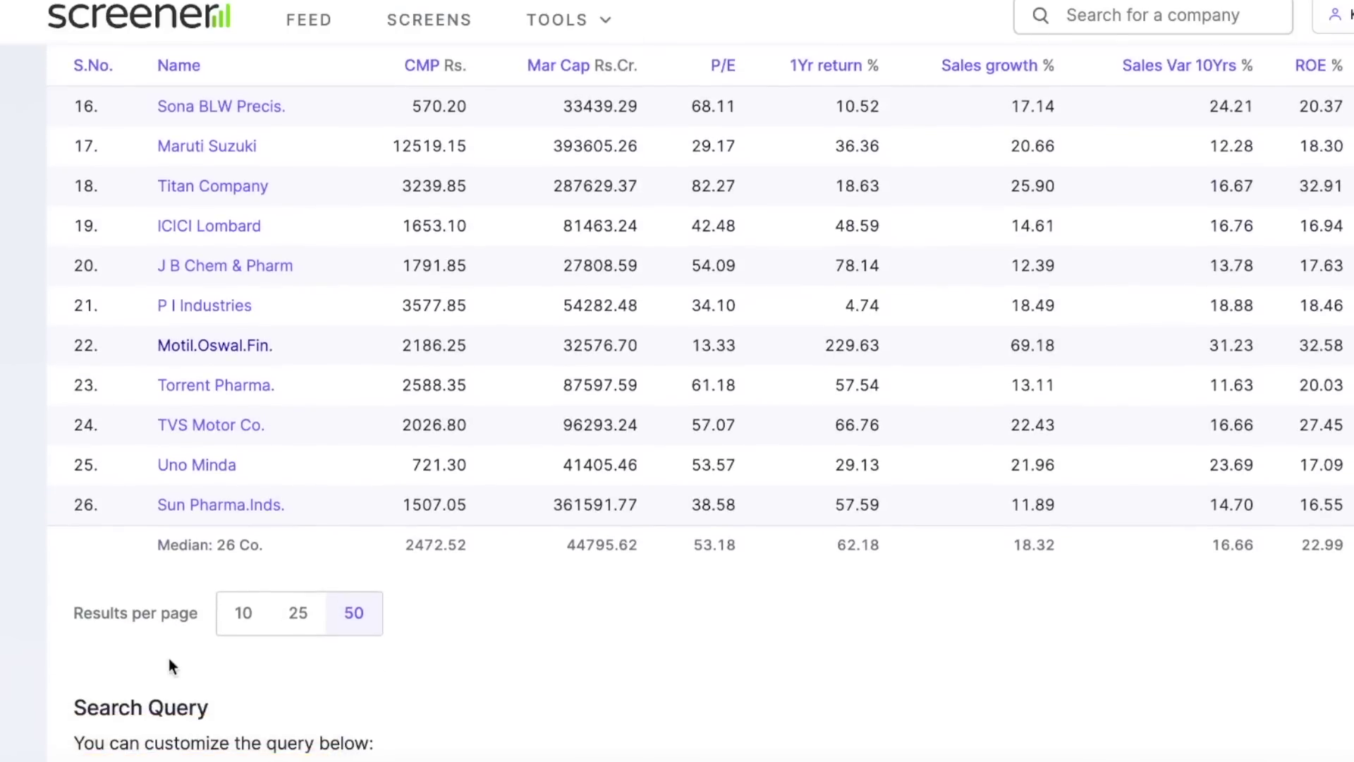
scroll(168, 659, "down", 5)
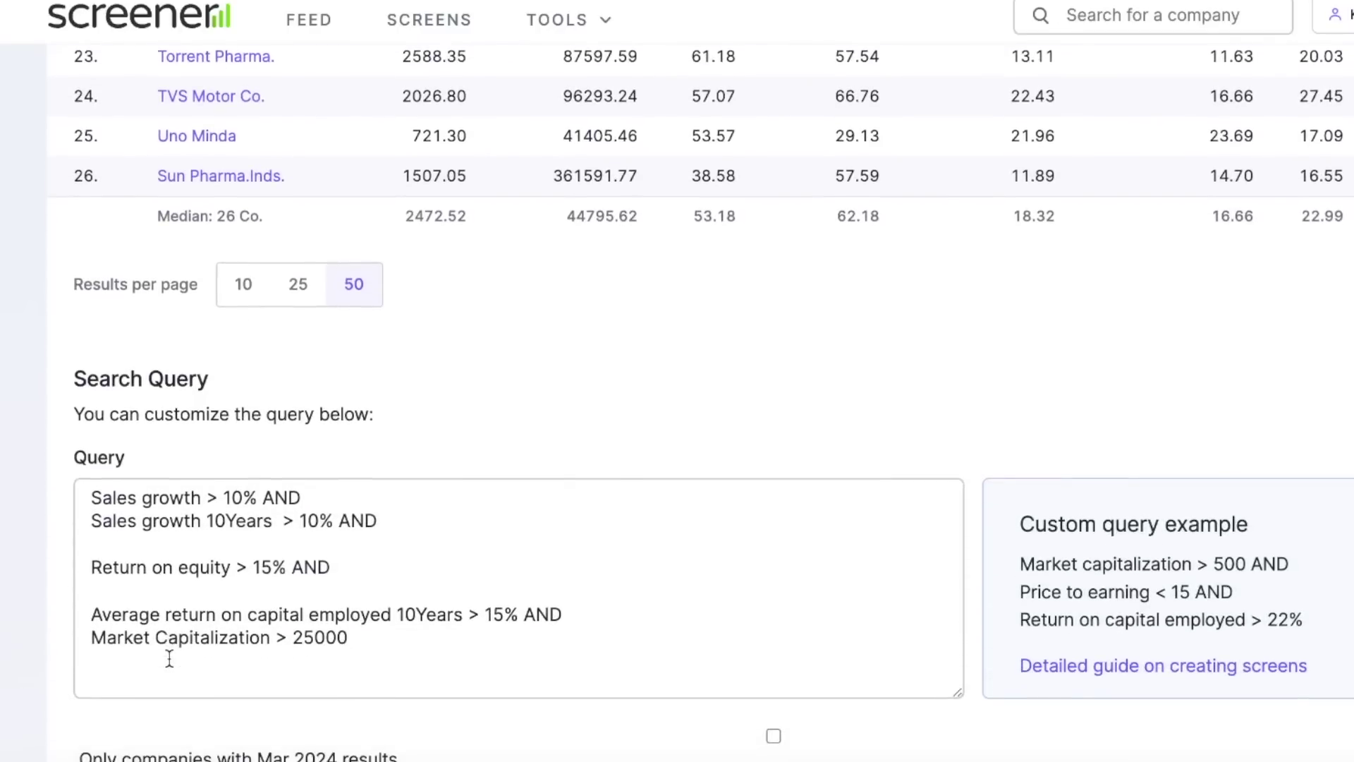
scroll(169, 659, "up", 15)
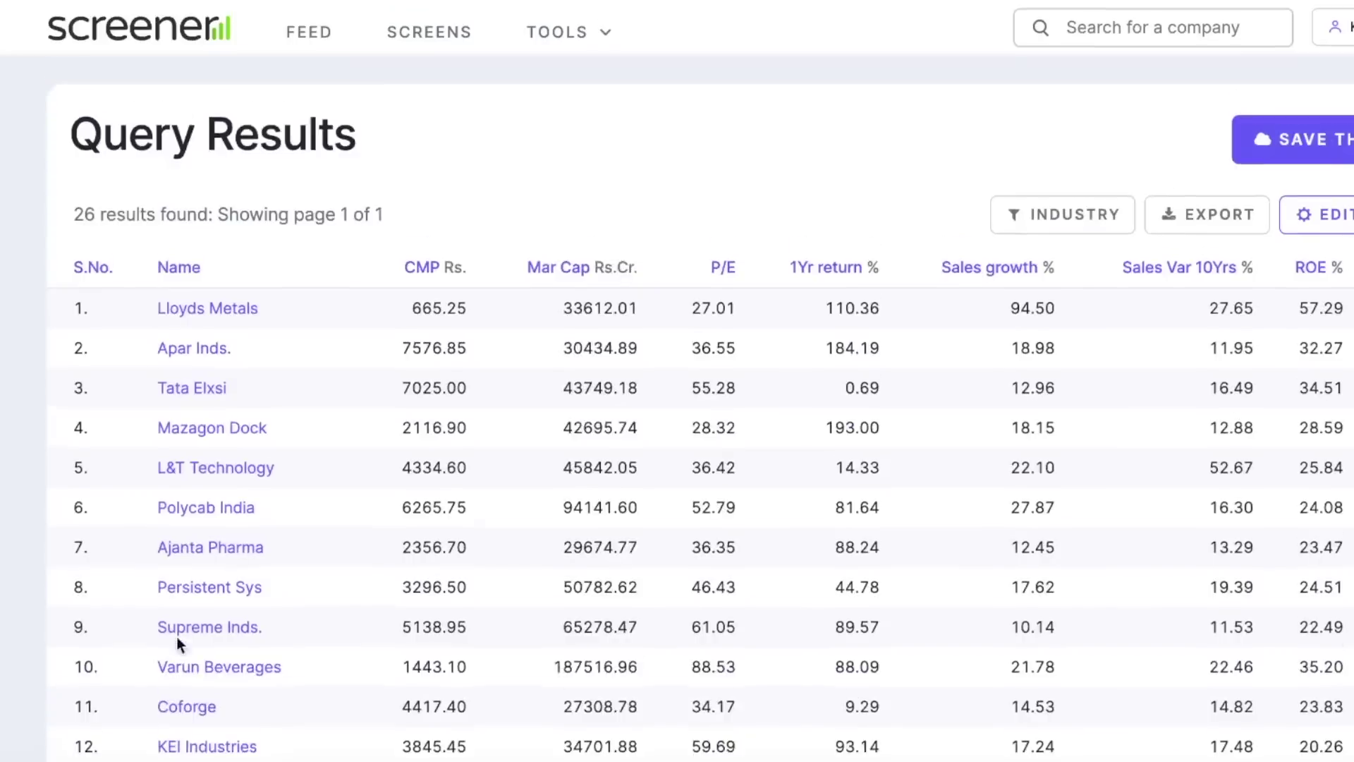
left_click(611, 254)
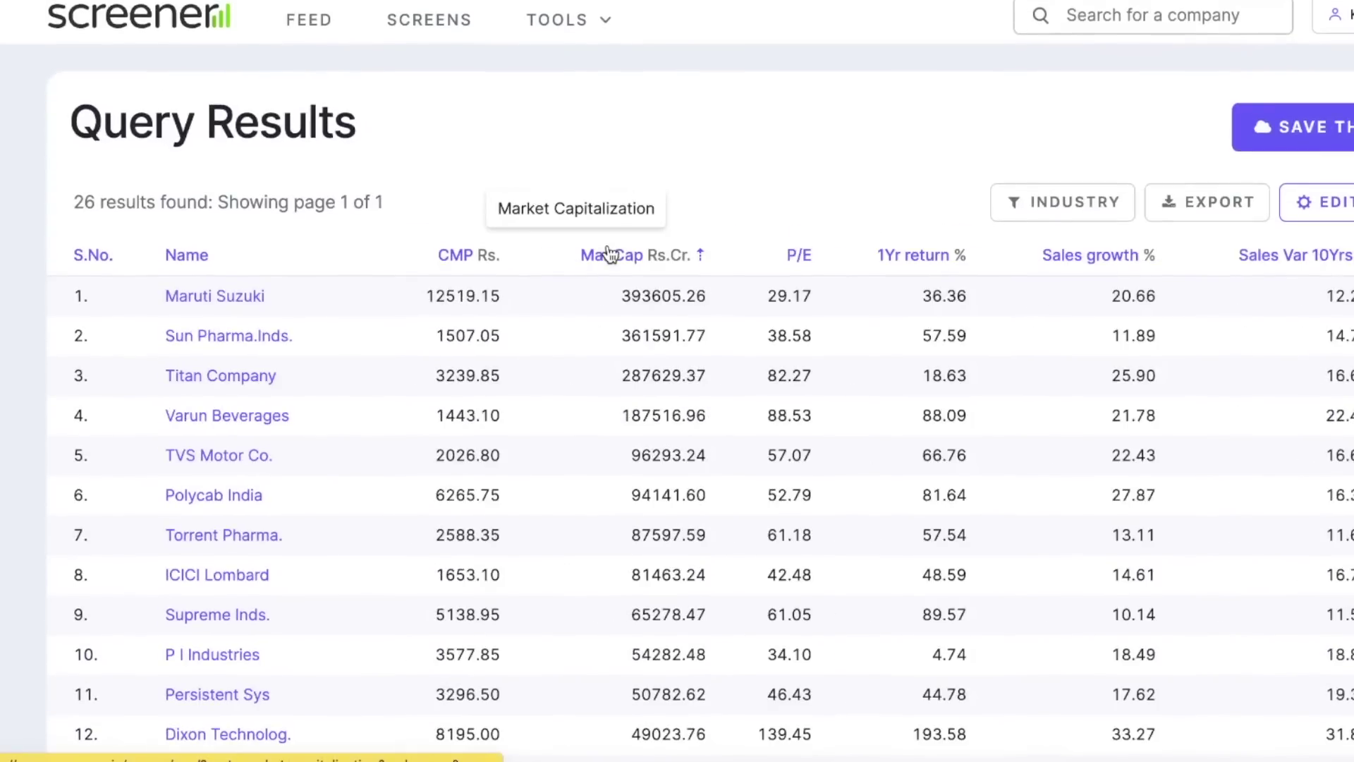
scroll(596, 475, "down", 15)
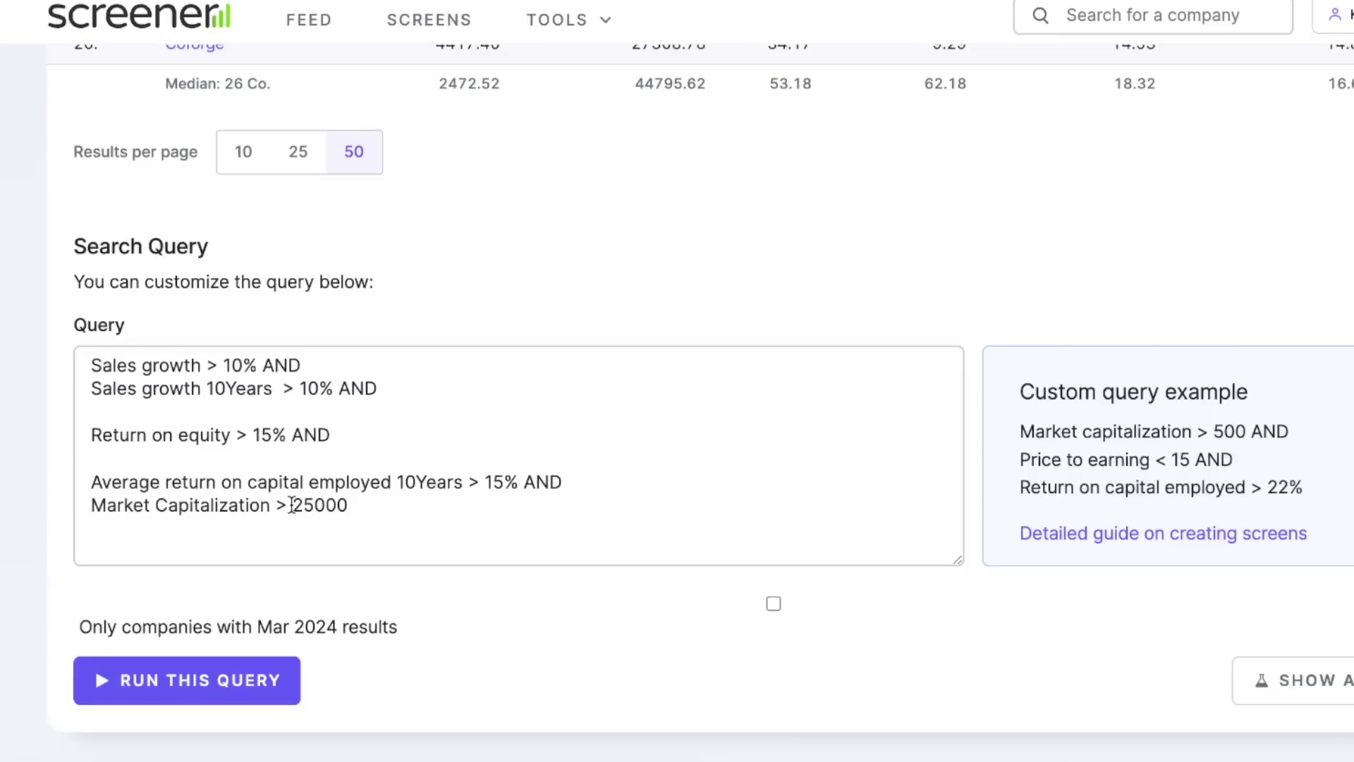
Export the 26 query results to a CSV file and dismiss the downloads panel
scroll(291, 505, "up", 10)
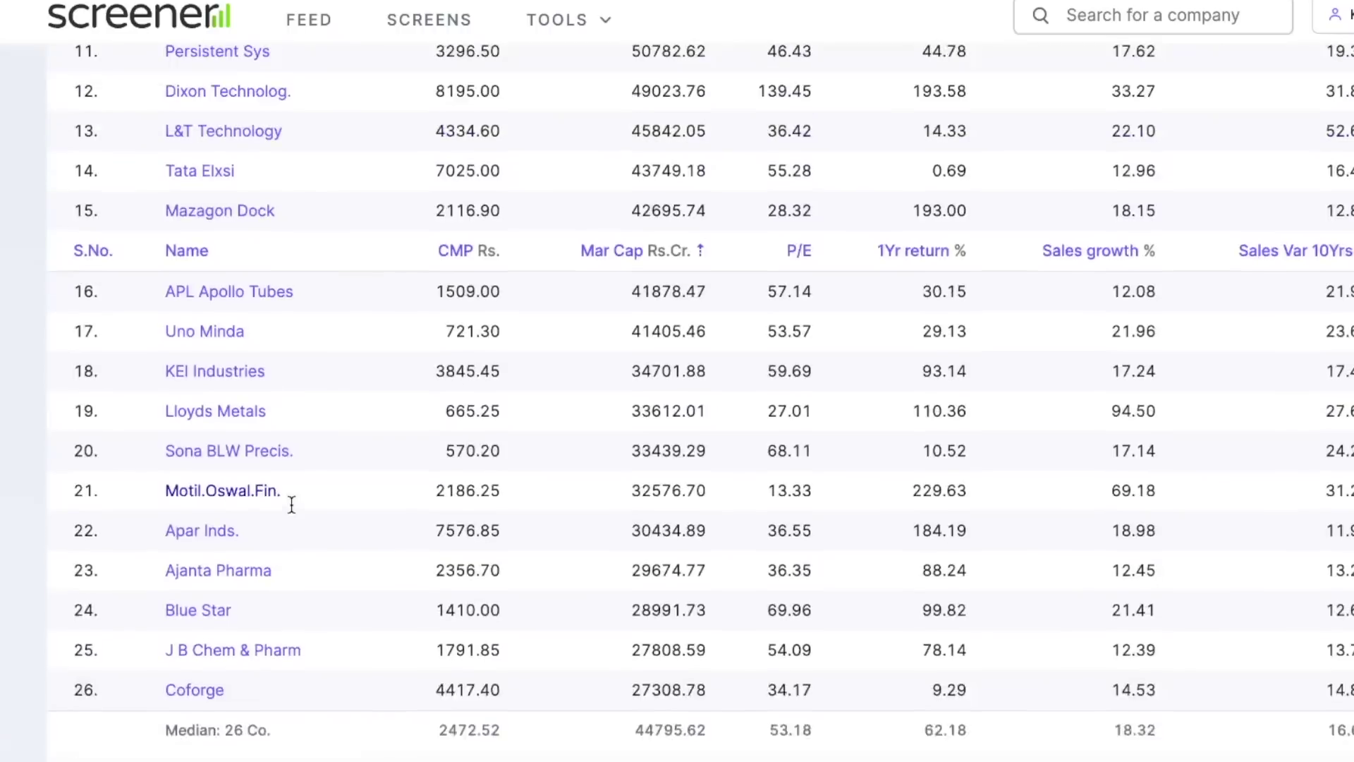
scroll(292, 505, "down", 5)
scroll(291, 506, "up", 10)
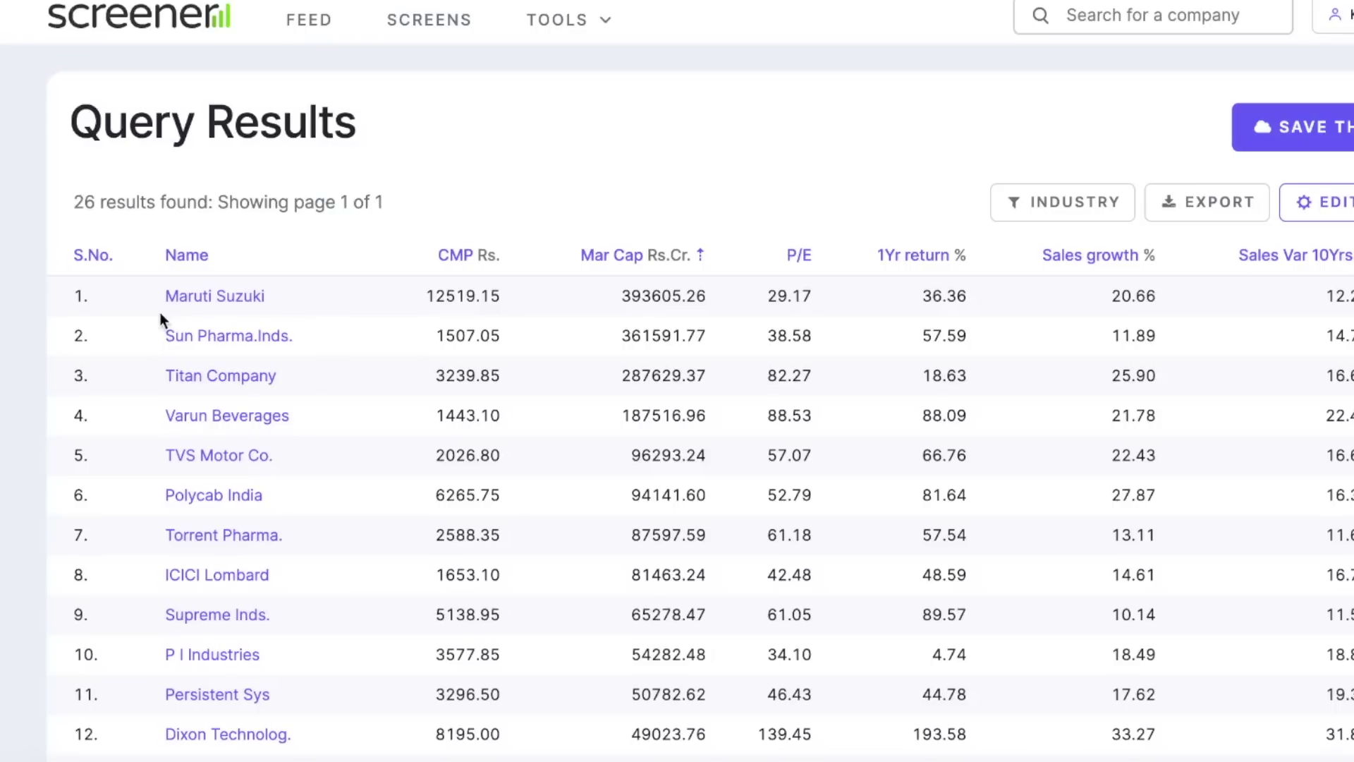
left_click(1198, 204)
left_click(940, 134)
Browse the Industry filter list, then close it without filtering
left_click(1053, 207)
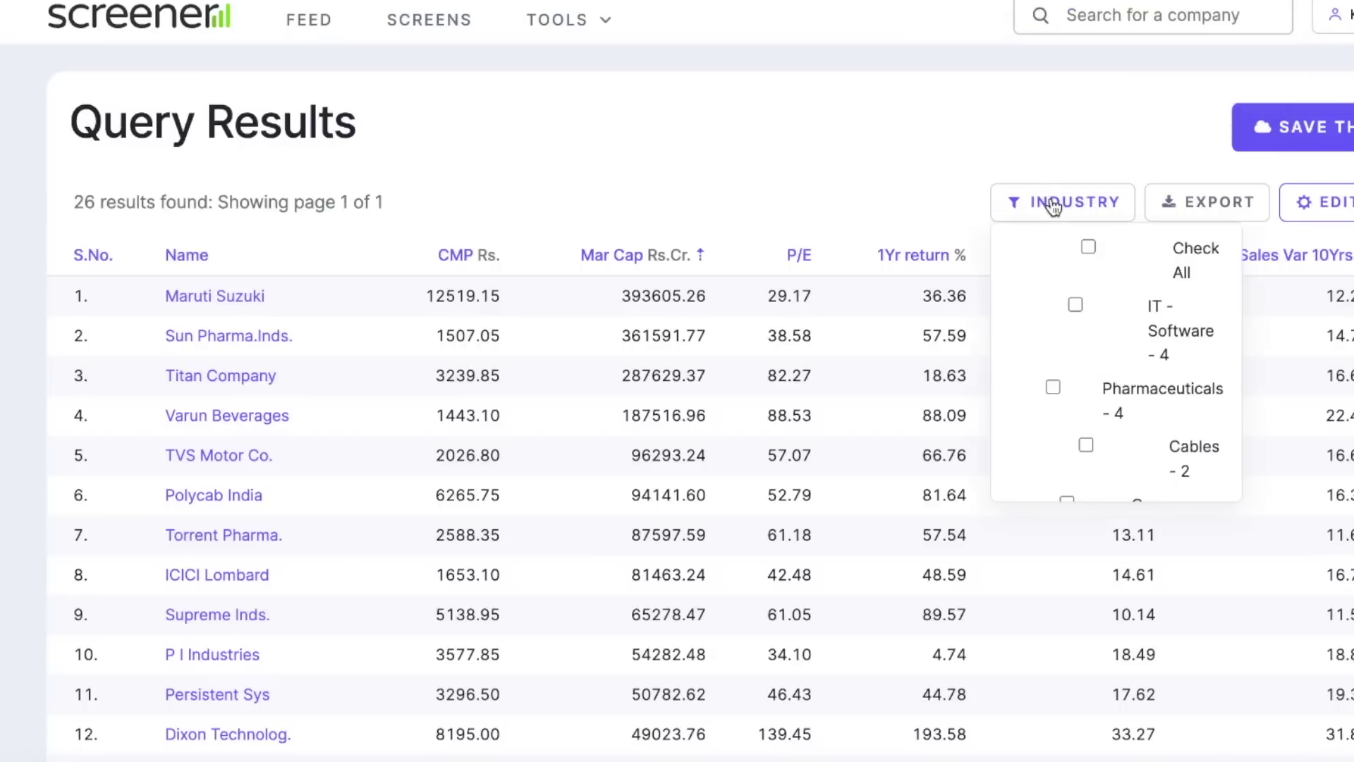
scroll(1058, 297, "down", 3)
scroll(1118, 330, "down", 4)
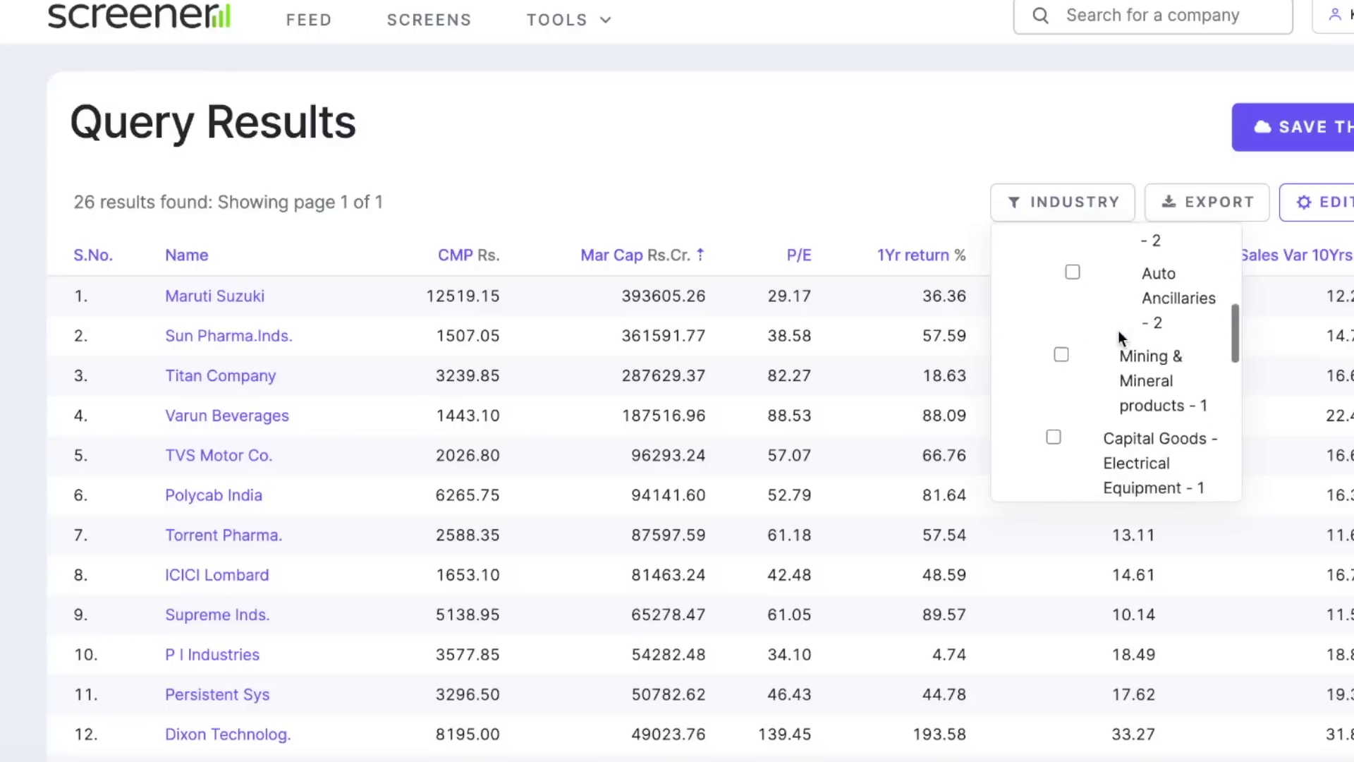
left_click(699, 165)
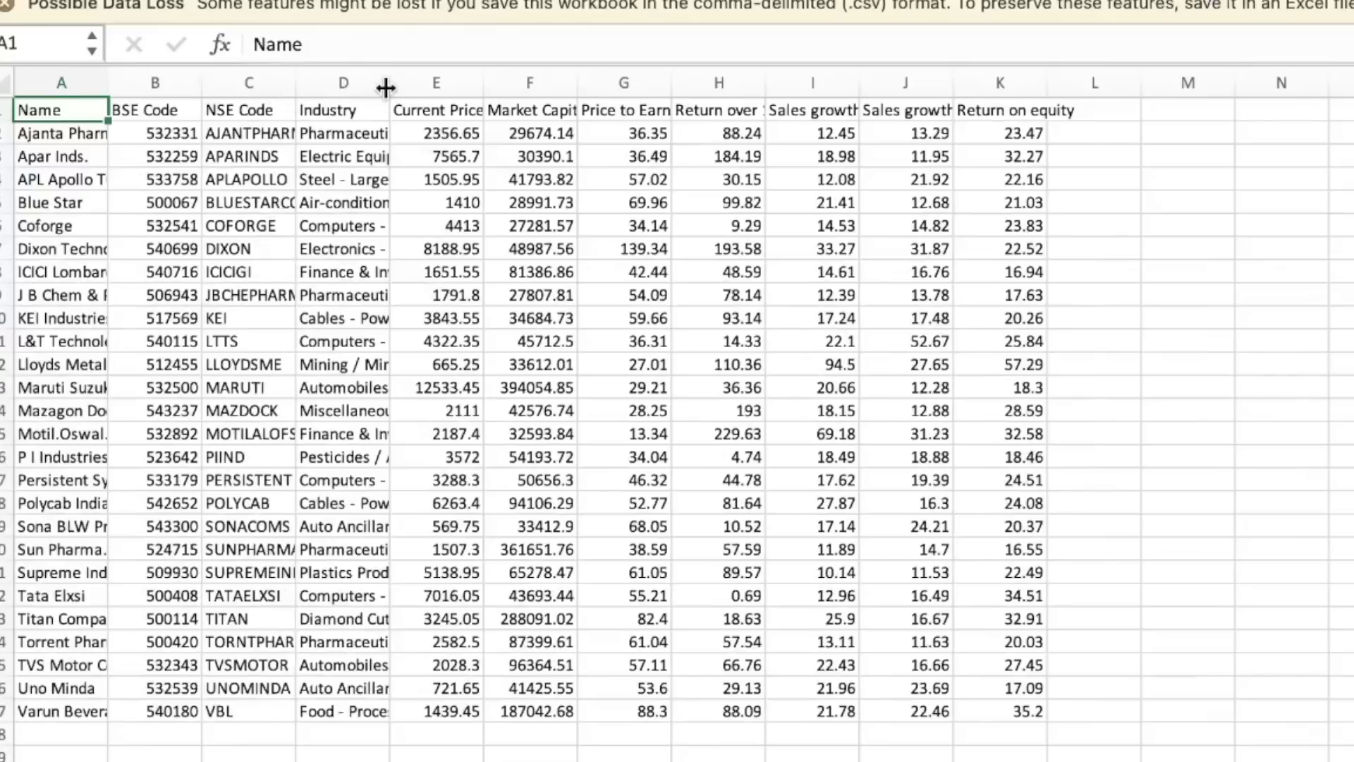
AutoFit column D so full industry names show, then select Market Capitalization cell F1
double_click(386, 88)
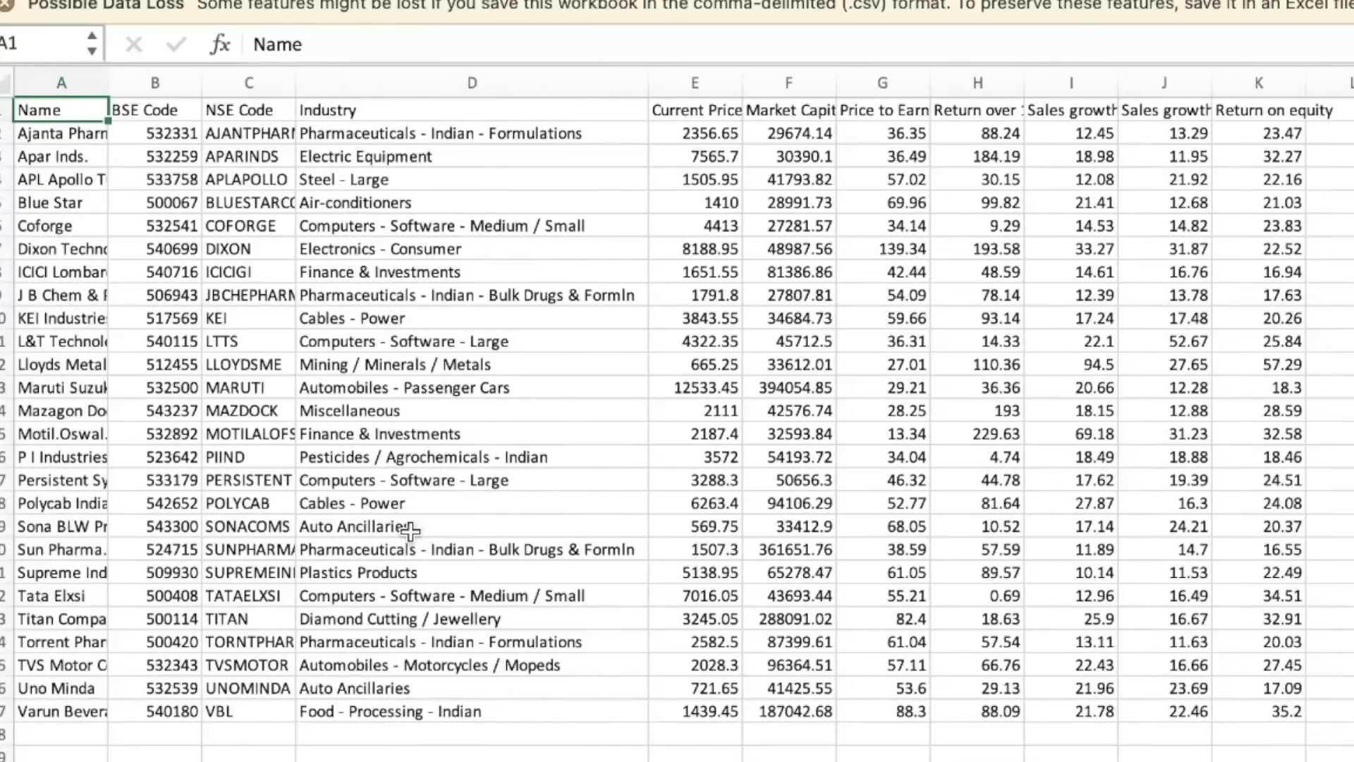
left_click(801, 116)
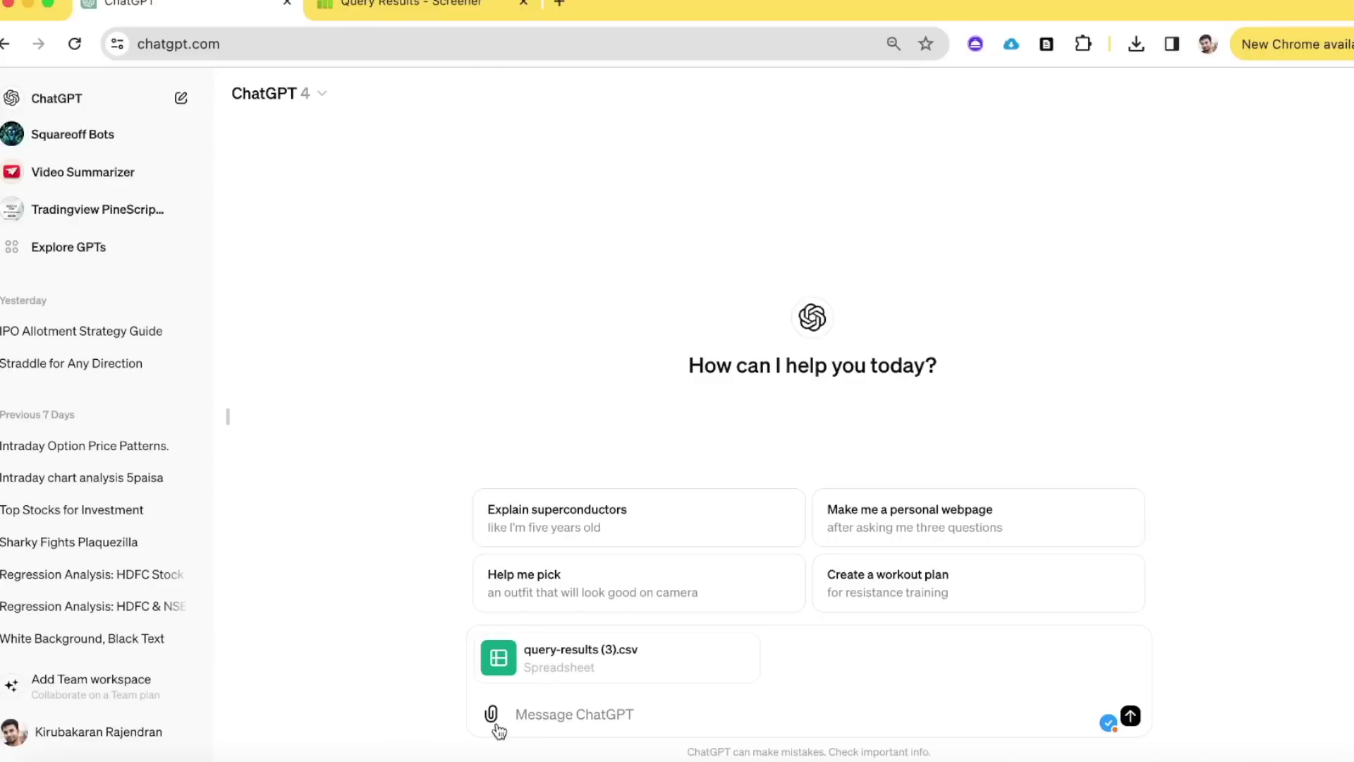
Send the query-results CSV asking ChatGPT to shortlist 10 stocks, then expand its analysis code
left_click(546, 716)
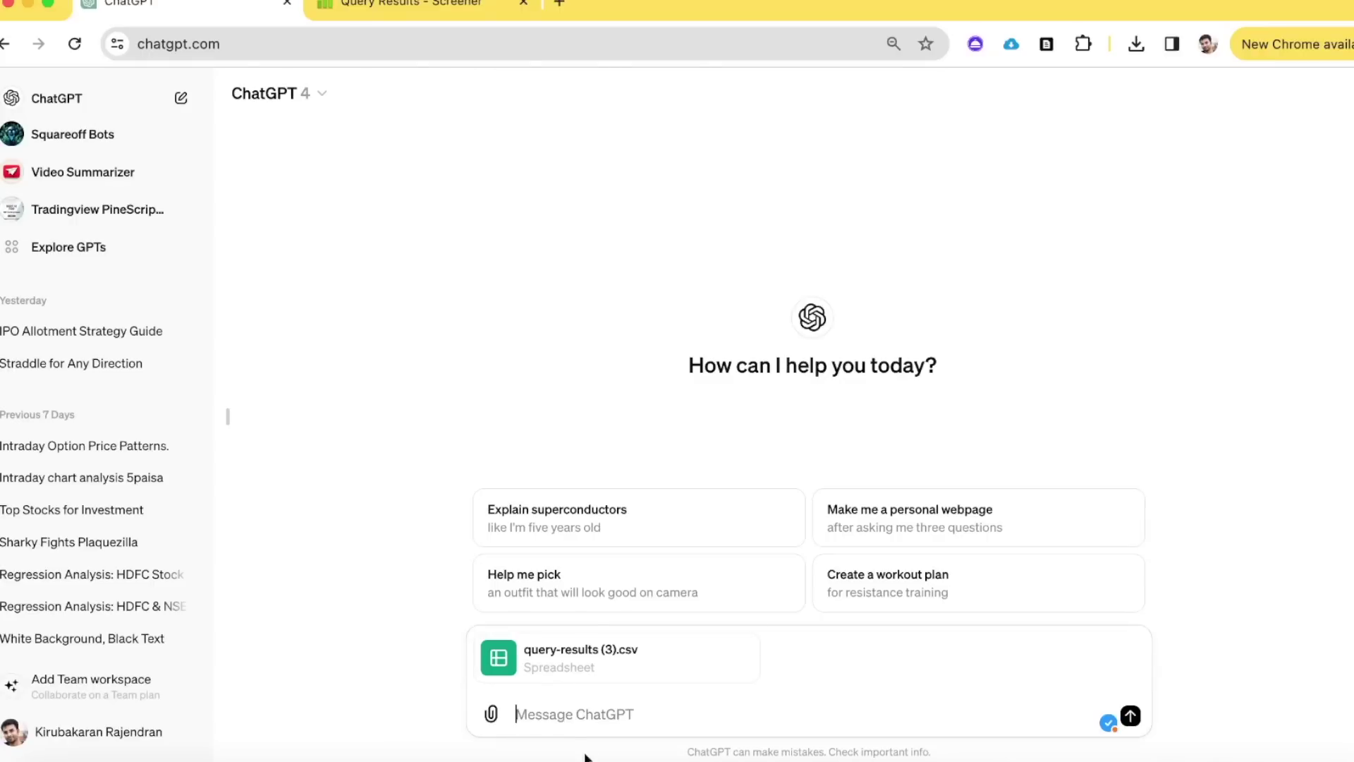
type("Attached excel sheet that contains different companies and its fundamental ratios, please analyse and short list 10 stocks from this list to invest in")
key("Return")
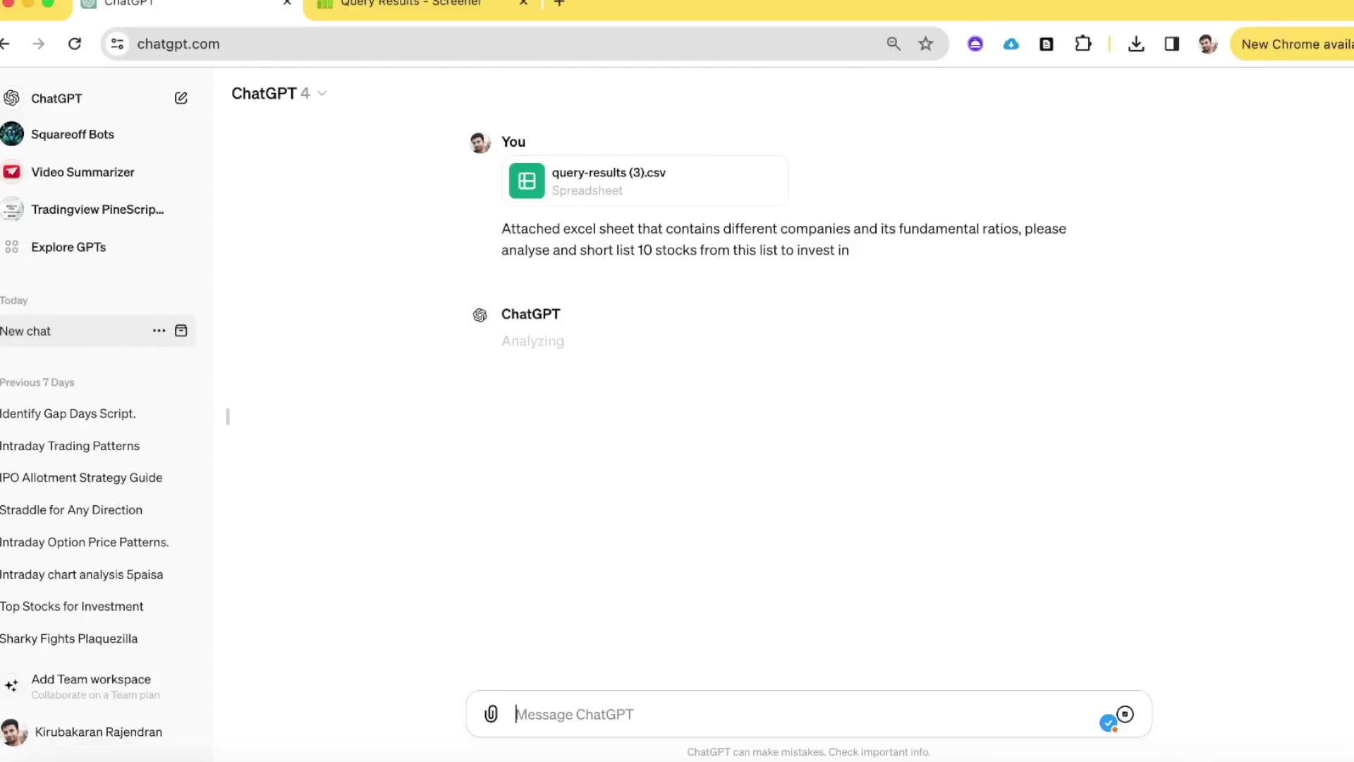
left_click(561, 342)
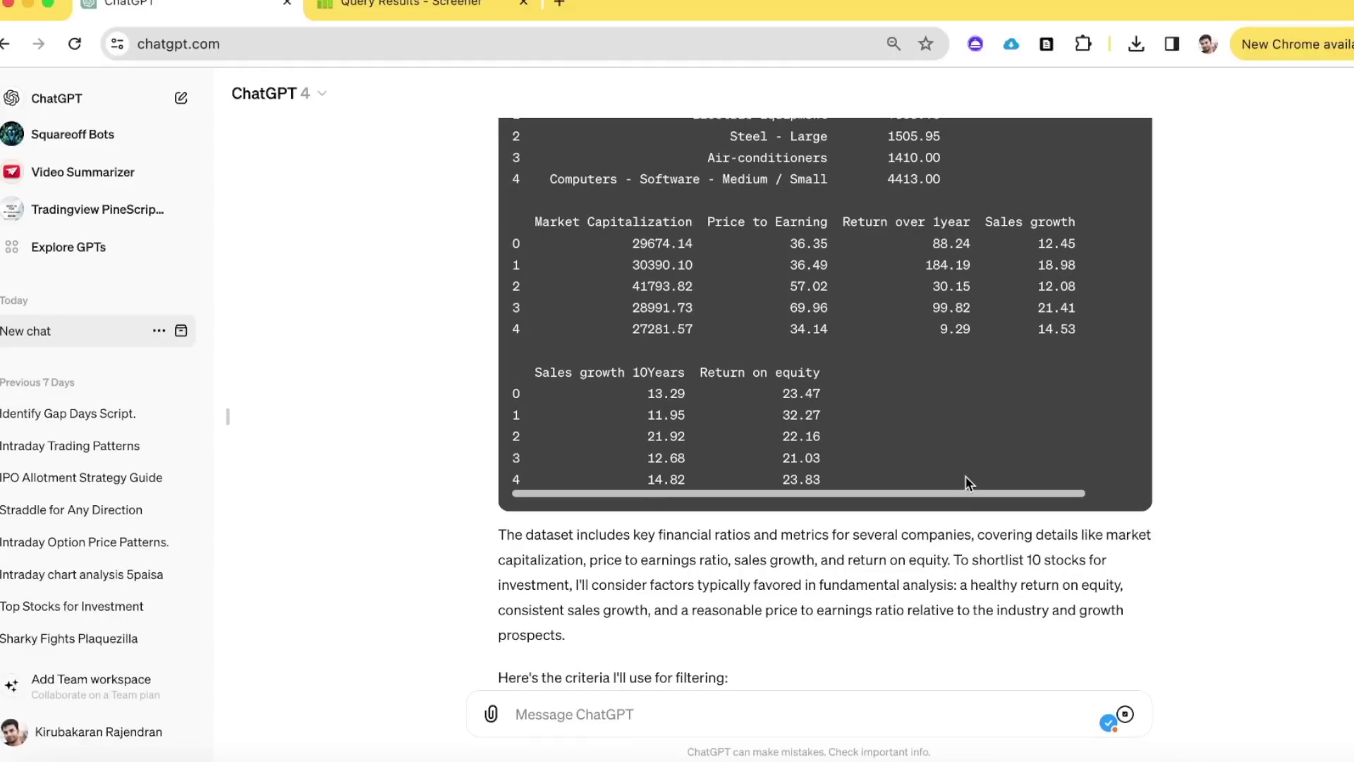
Read through ChatGPT's top-4 picks led by L&T Technology, then return to the Screener results tab
scroll(968, 508, "down", 3)
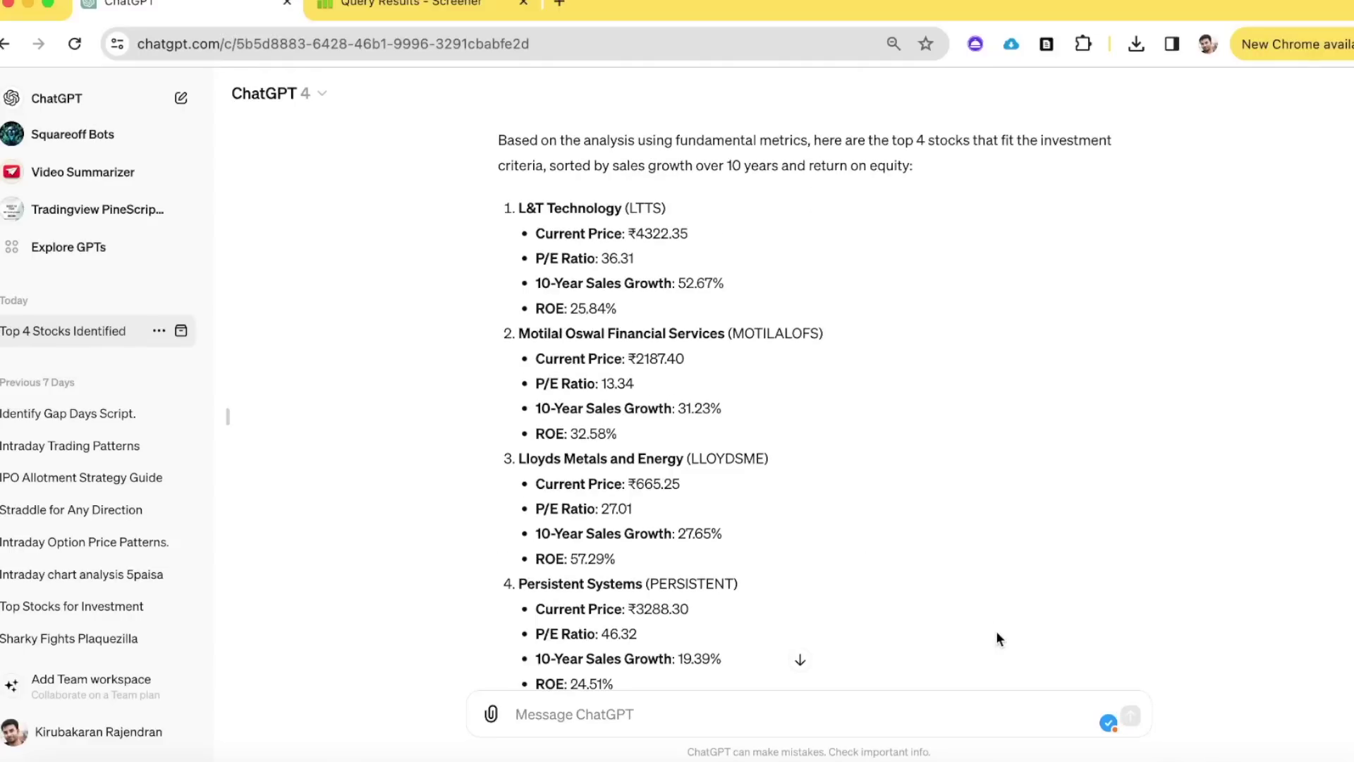
scroll(997, 631, "up", 15)
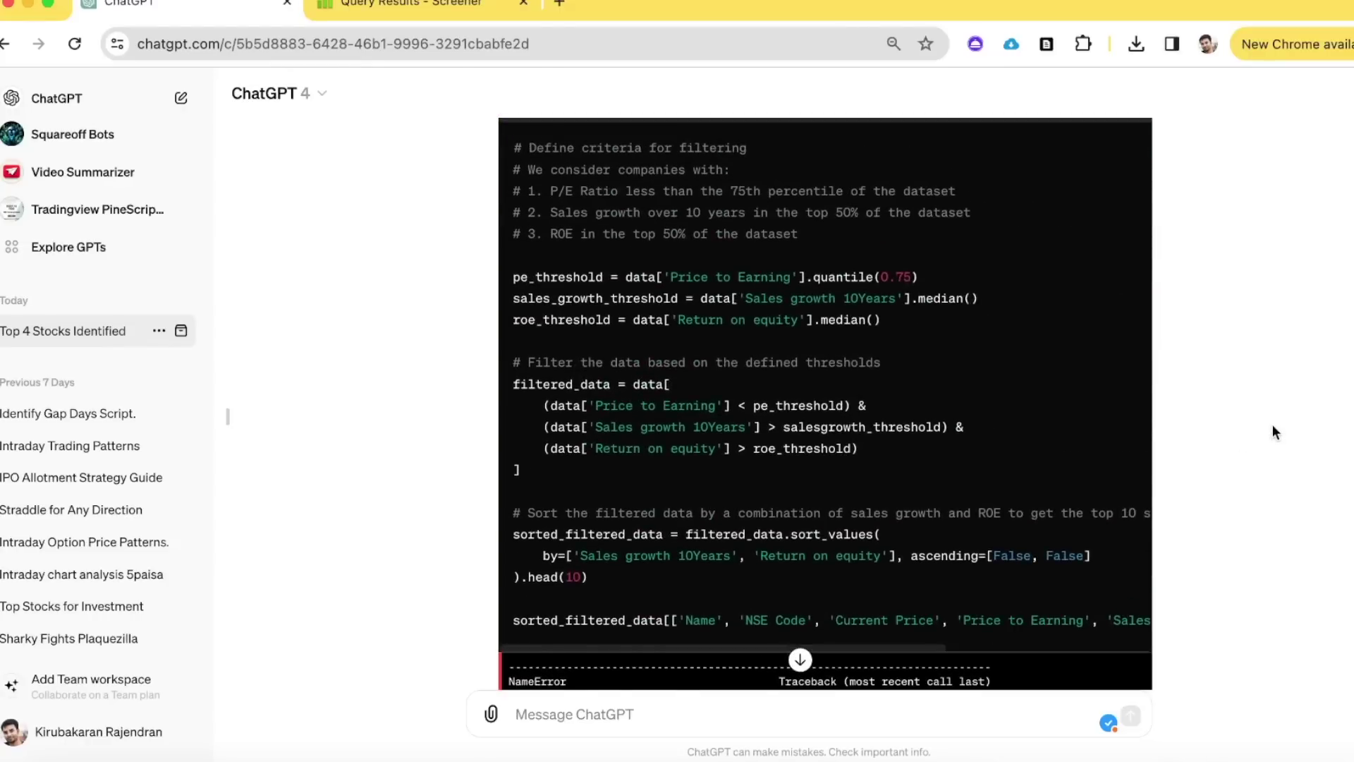
scroll(1273, 425, "up", 5)
left_click(432, 14)
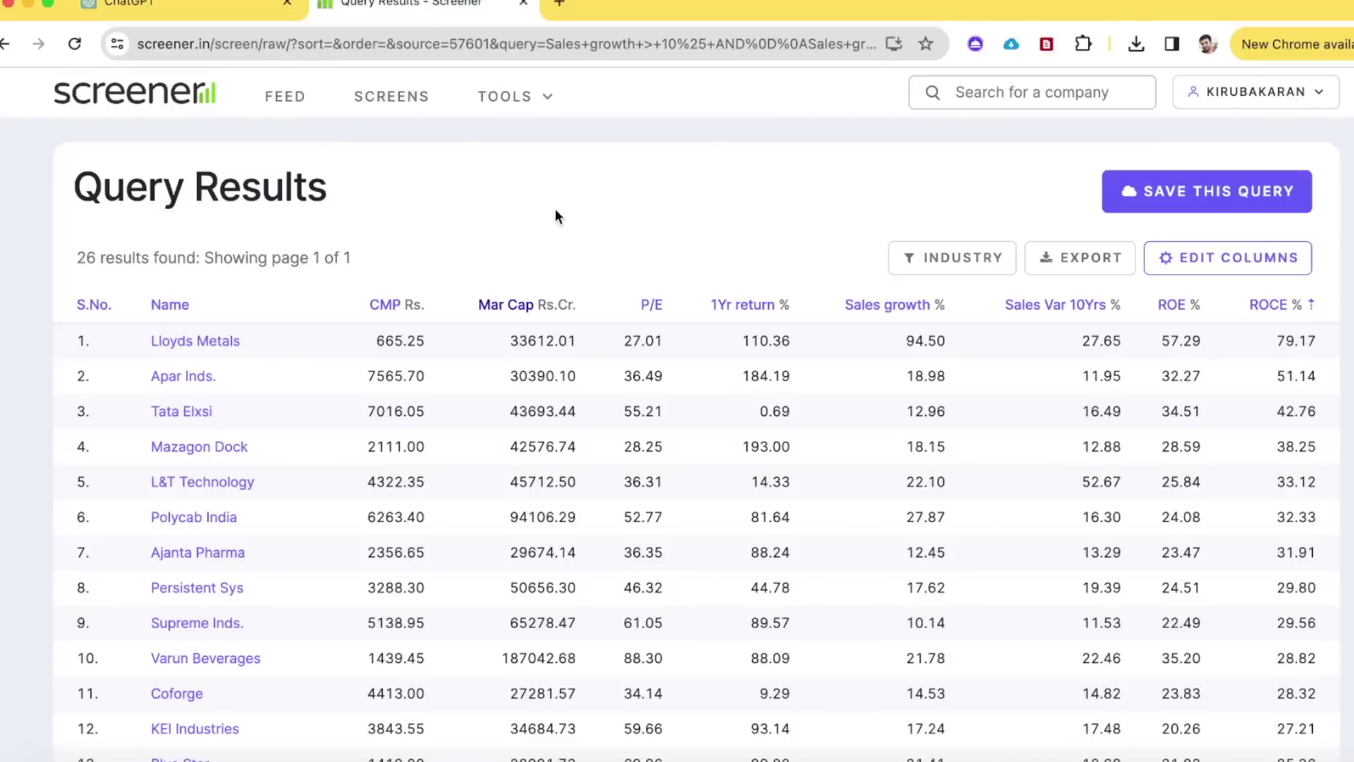
left_click(204, 8)
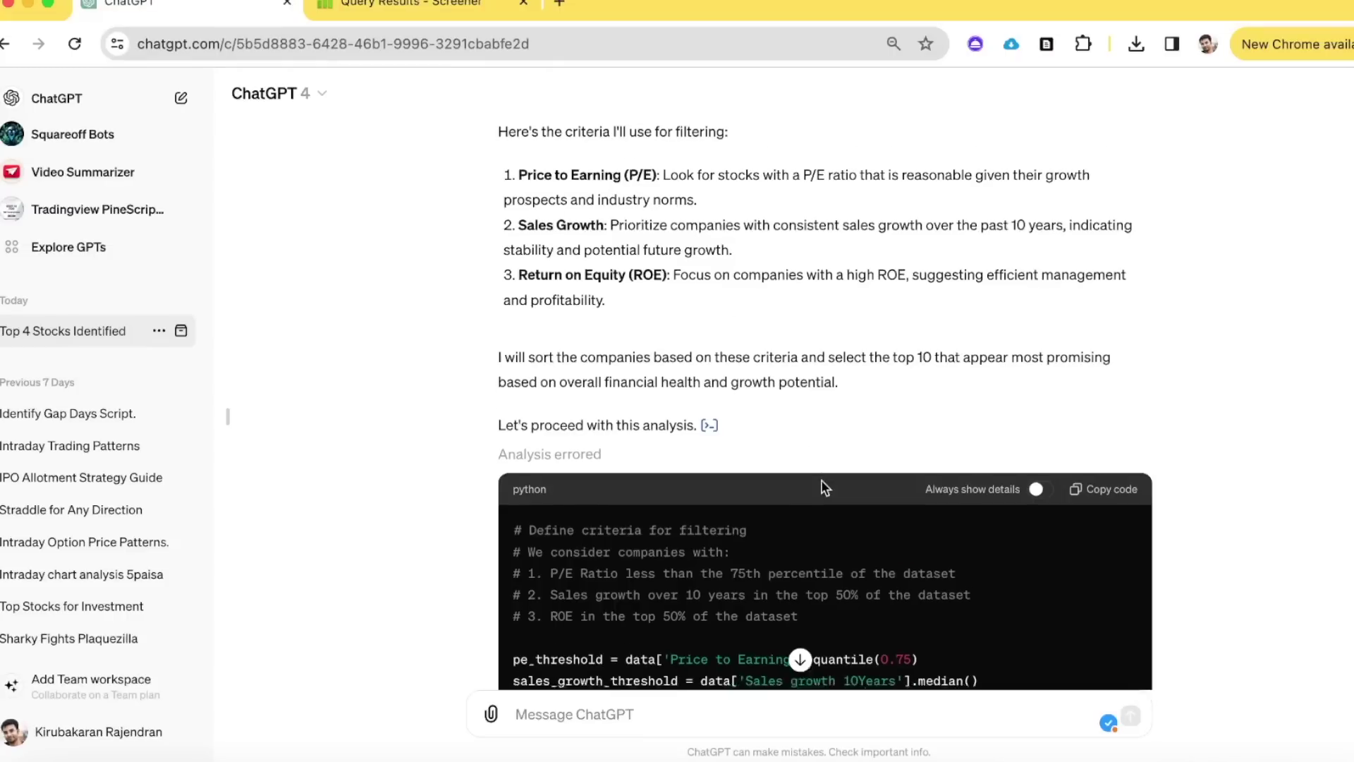
scroll(1306, 641, "down", 20)
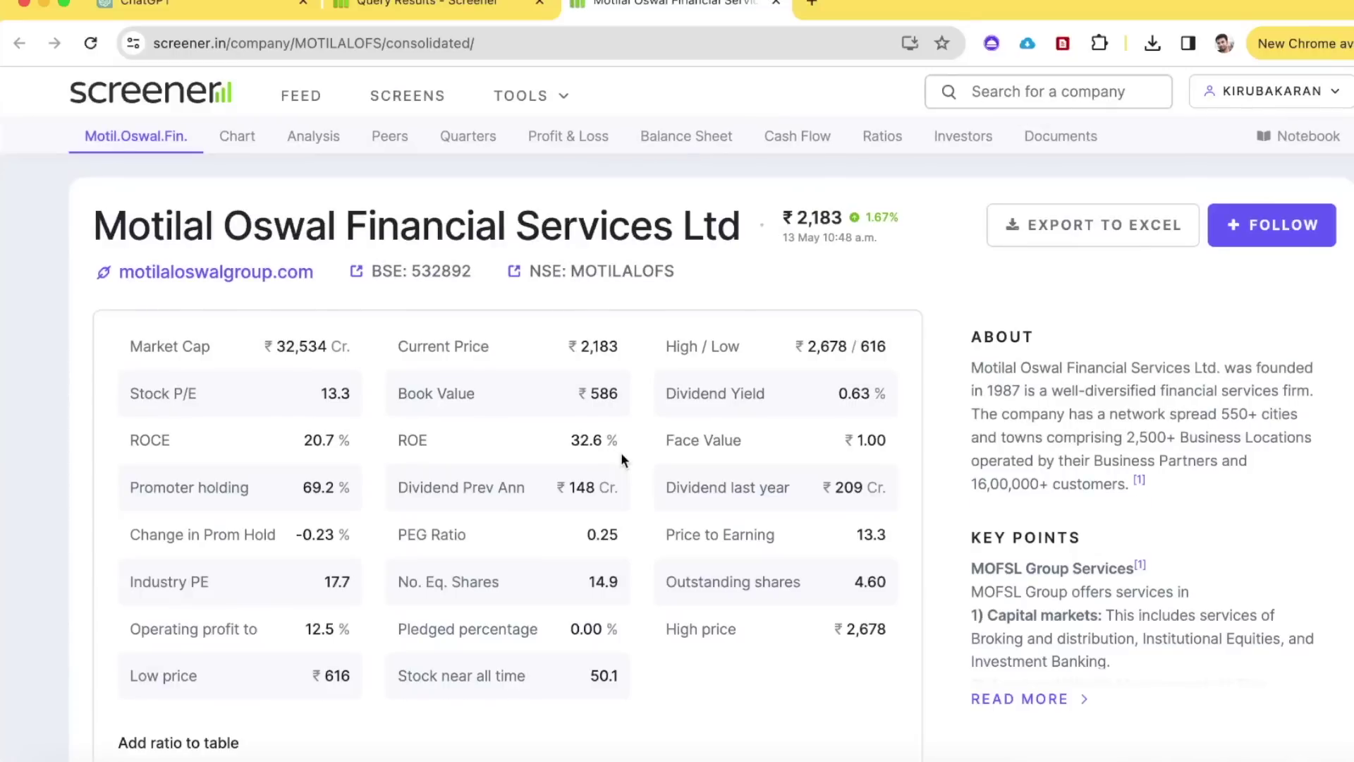
Scroll down Motilal Oswal's company page to the Documents section listing the concall transcripts
scroll(622, 458, "down", 20)
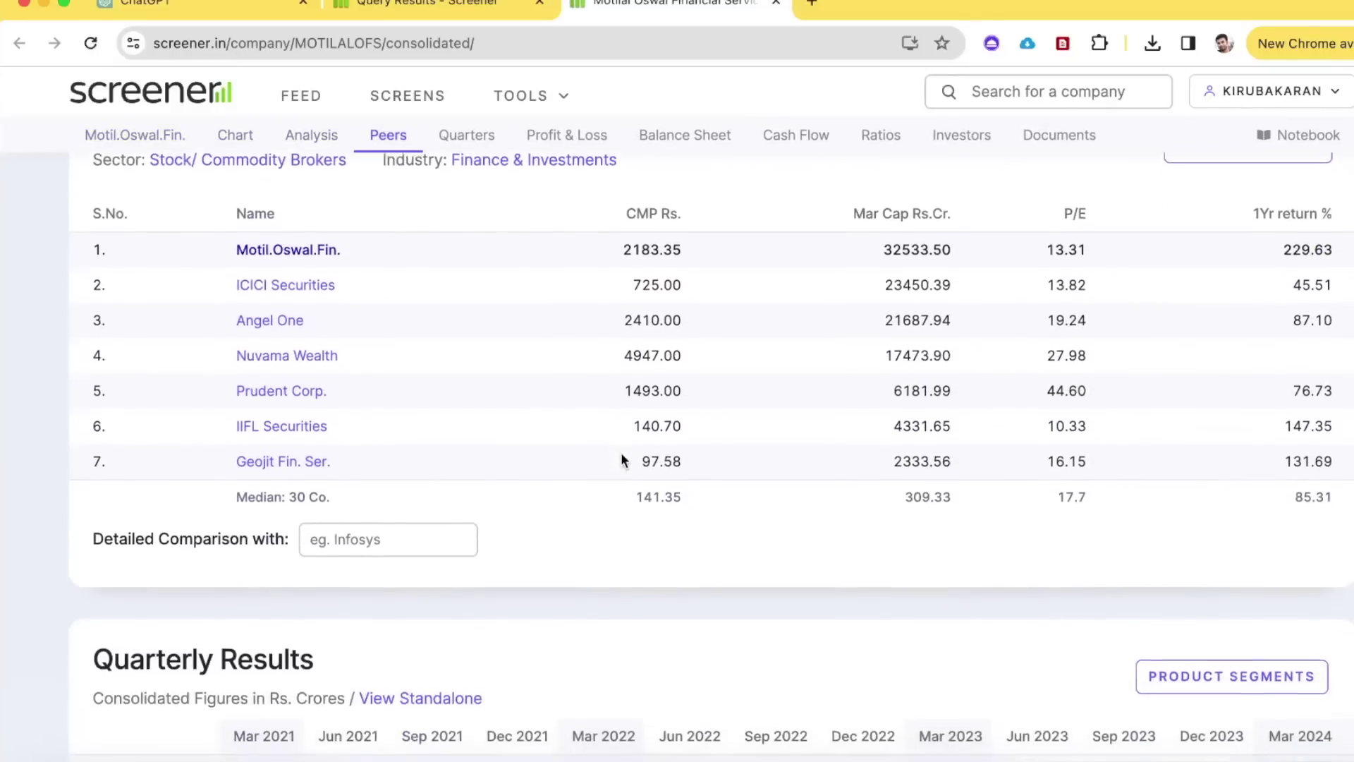
scroll(621, 460, "up", 10)
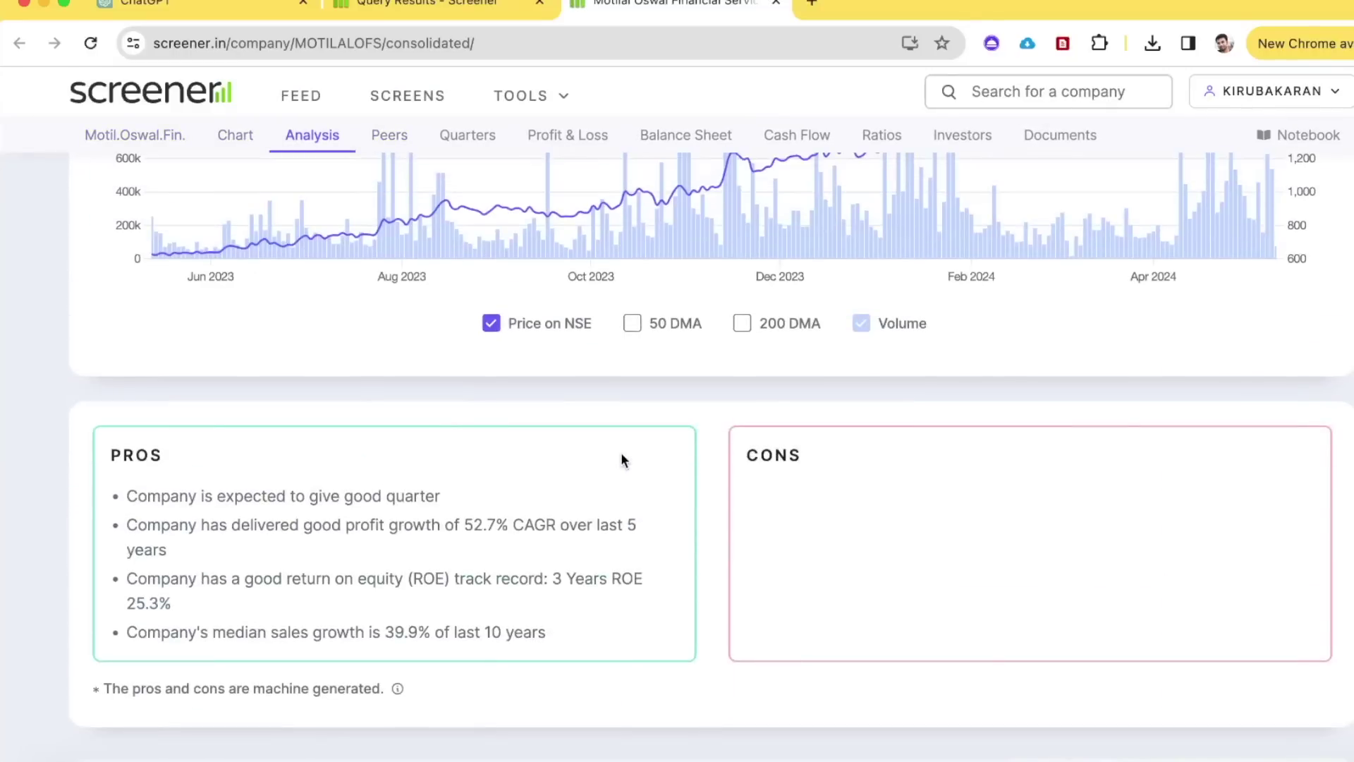
scroll(621, 459, "down", 15)
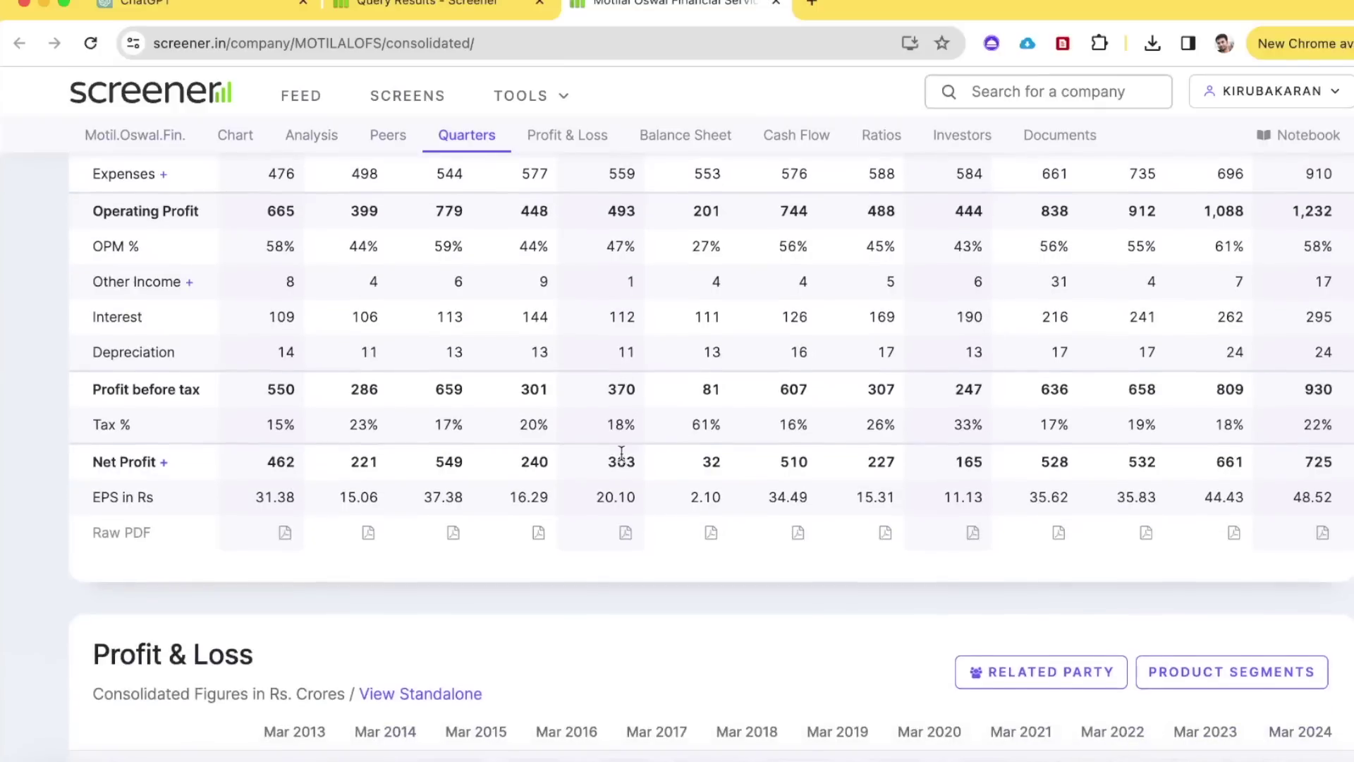
scroll(622, 455, "down", 12)
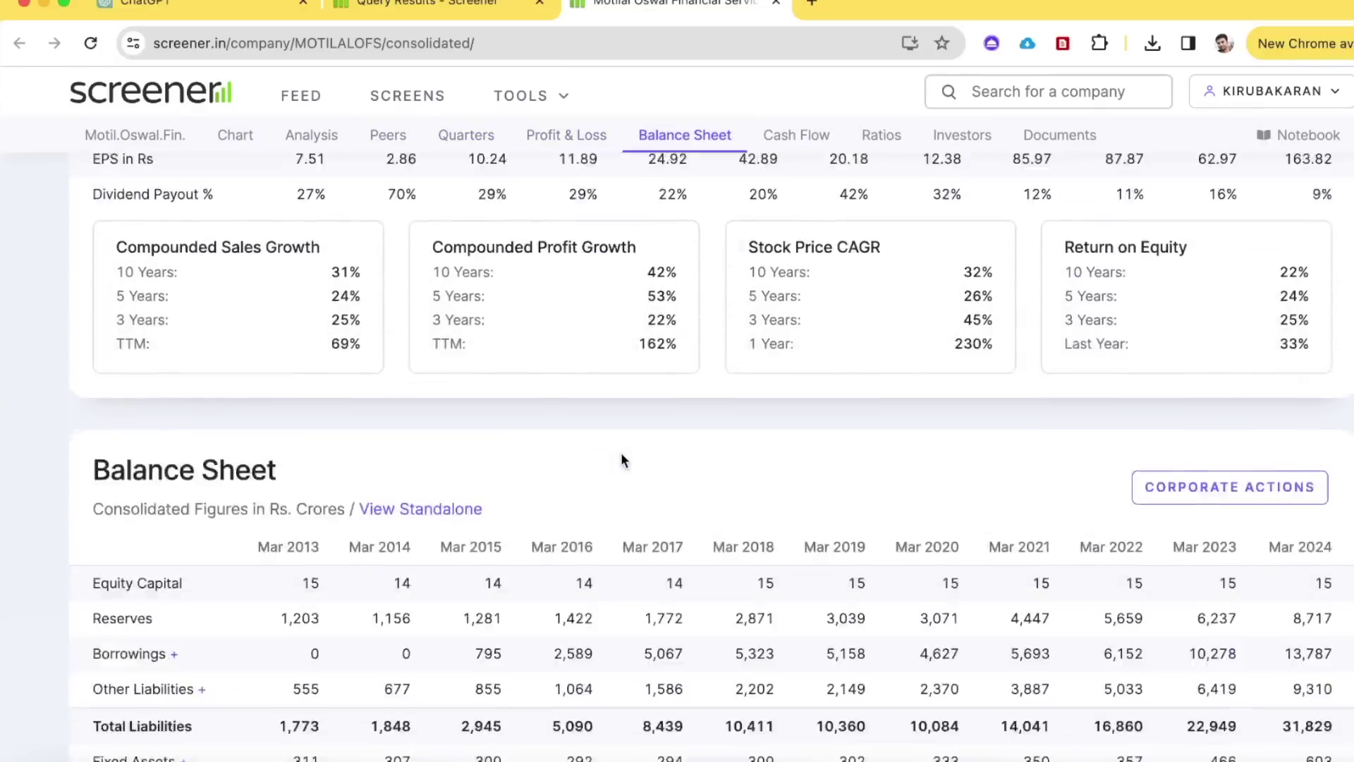
scroll(622, 460, "down", 15)
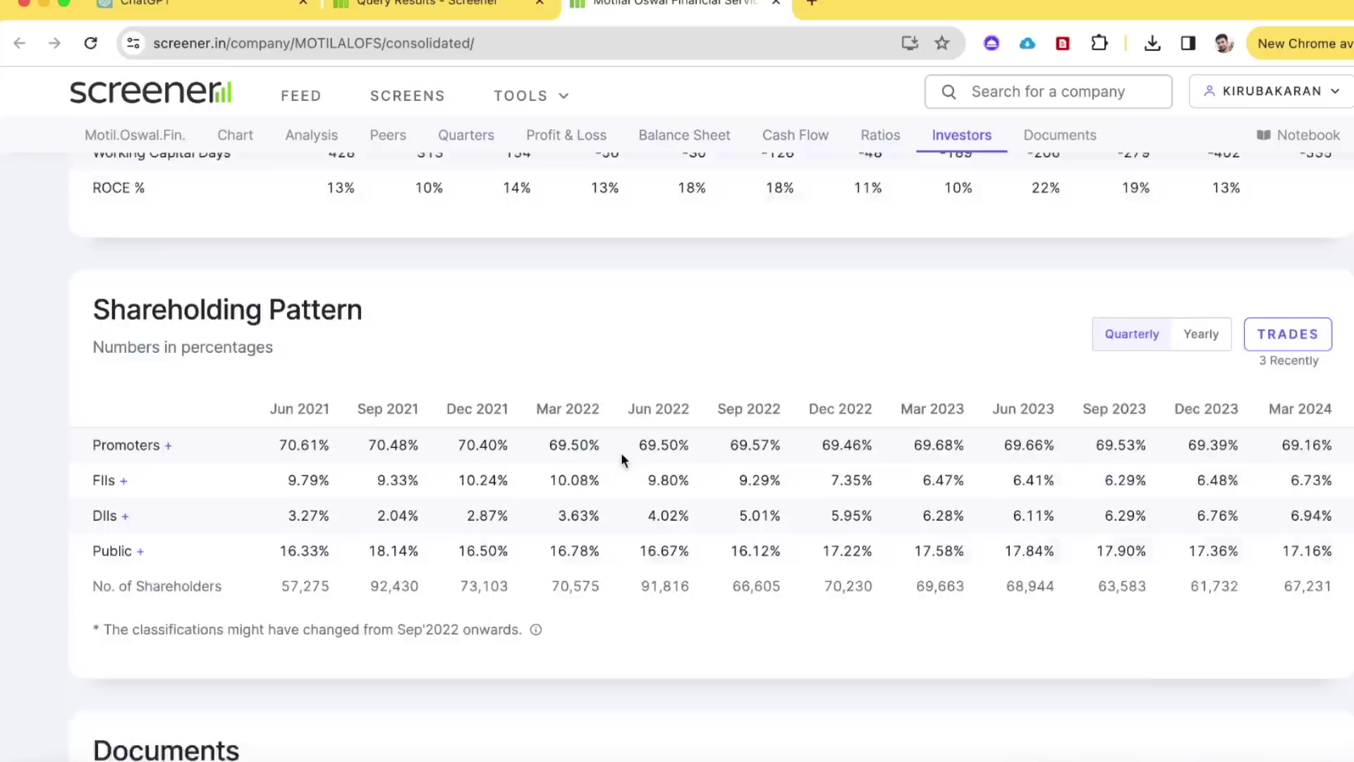
scroll(621, 452, "down", 5)
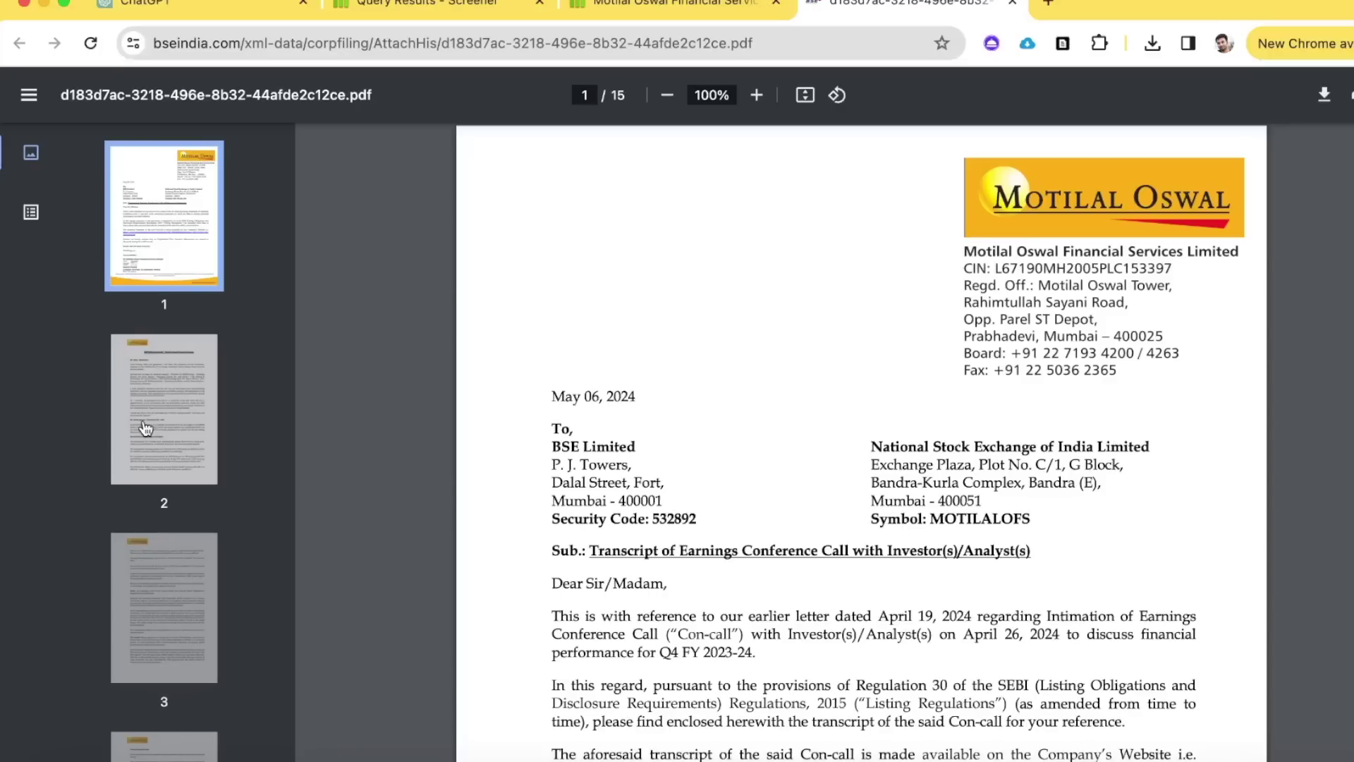
Scroll the Q4 FY2023-24 earnings call transcript PDF from page 1 down to page 9
scroll(830, 484, "down", 20)
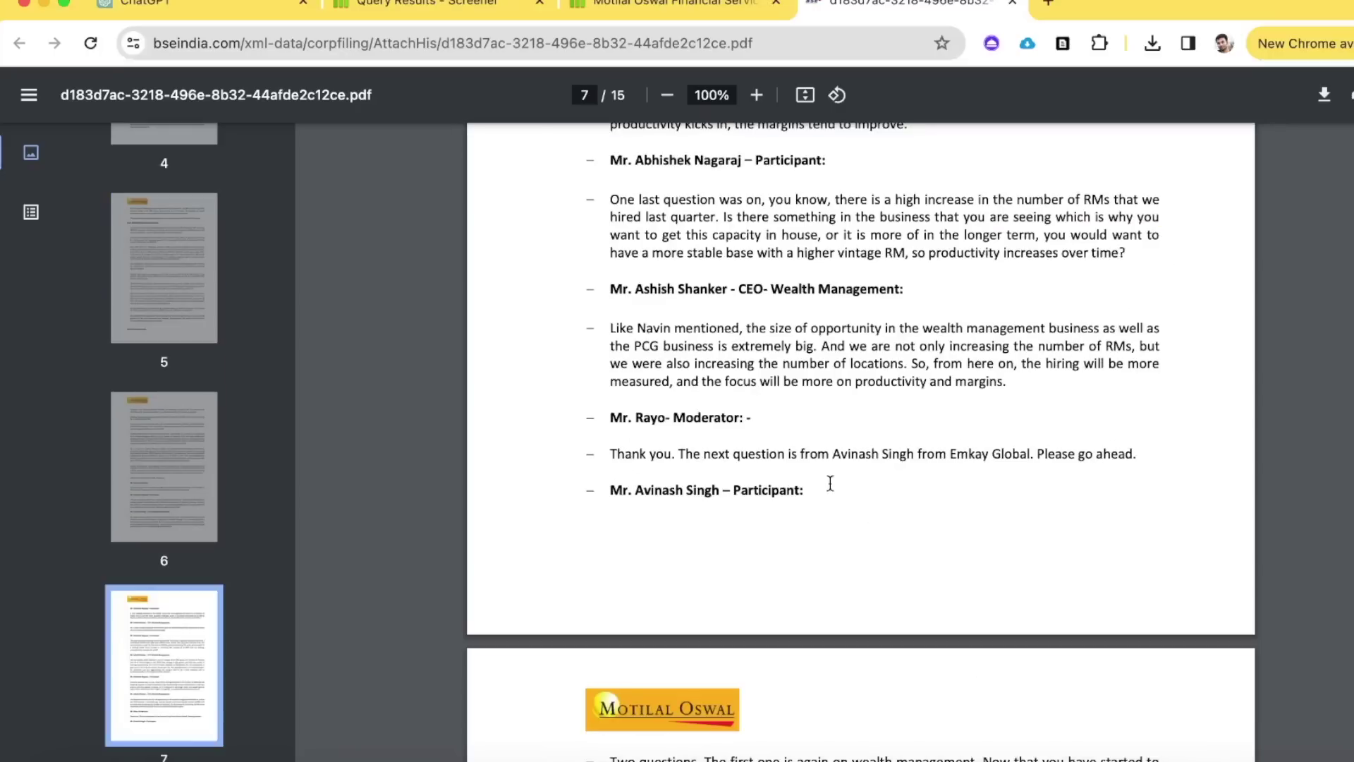
scroll(830, 484, "down", 9)
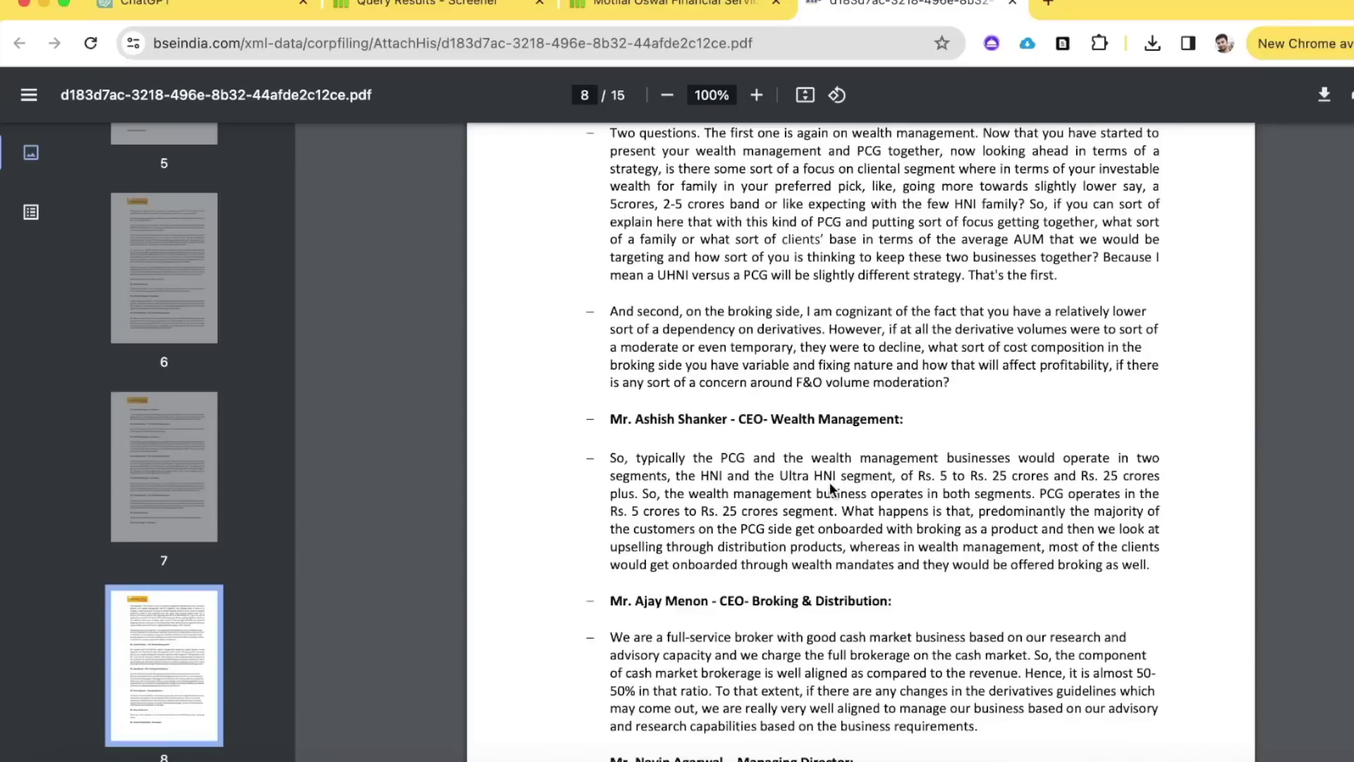
scroll(829, 481, "down", 10)
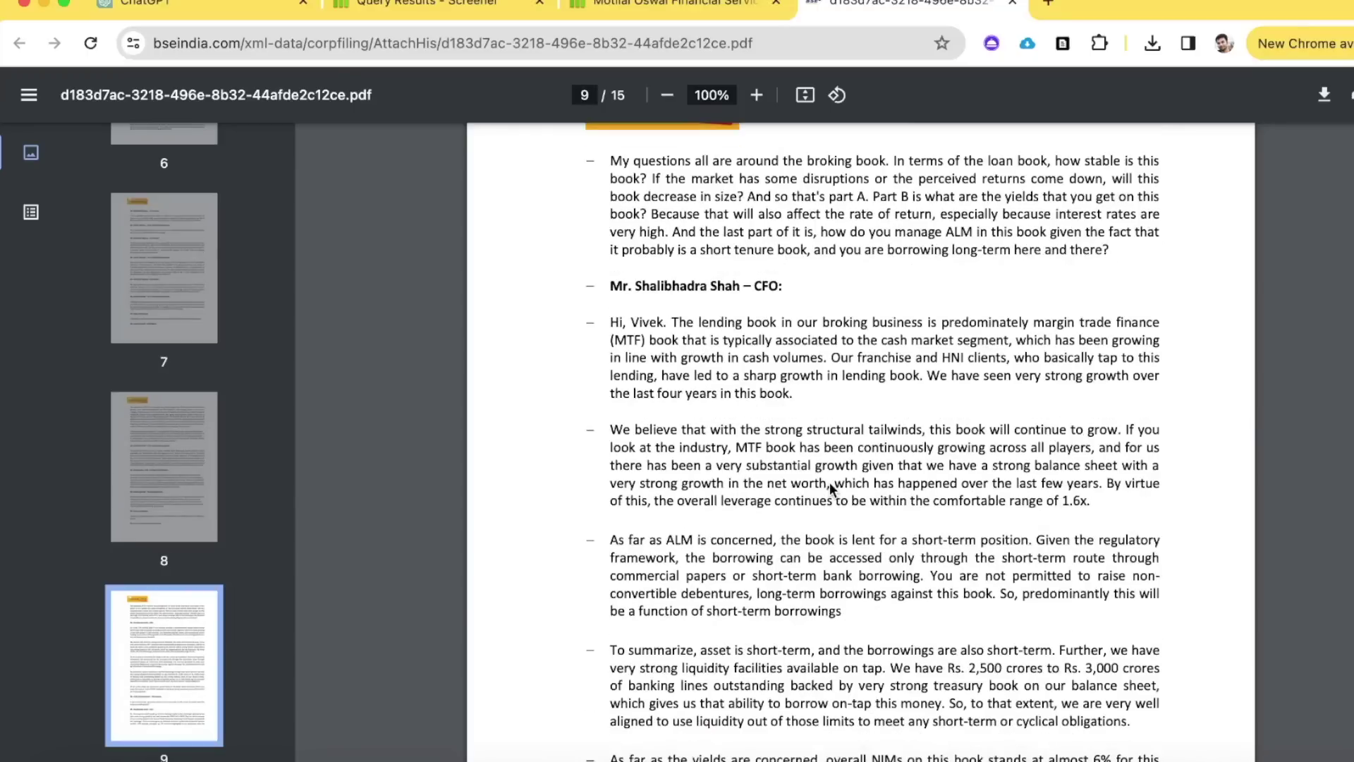
scroll(829, 483, "down", 9)
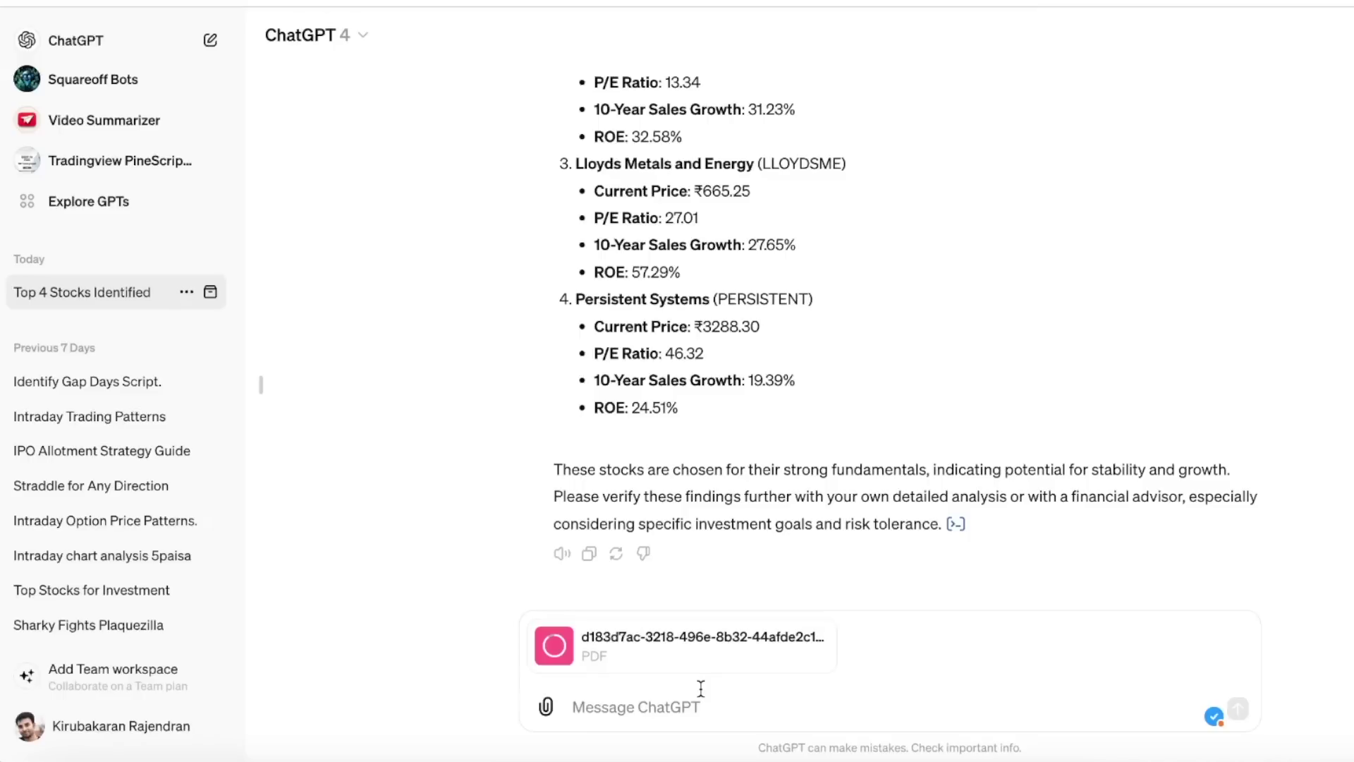
Send the attached Motilal Oswal concall PDF, asking ChatGPT to pick out its most important information
type("Attached concall det")
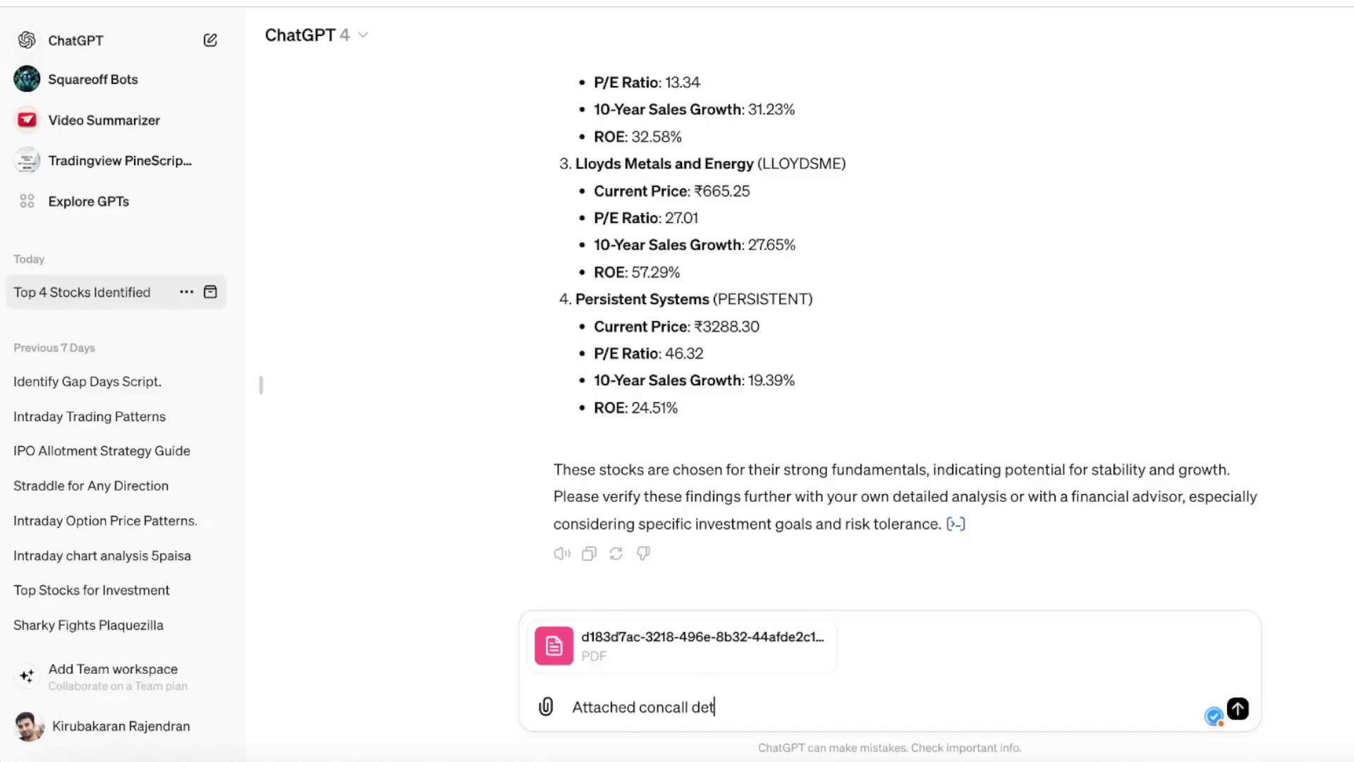
type("ails of a company called mo")
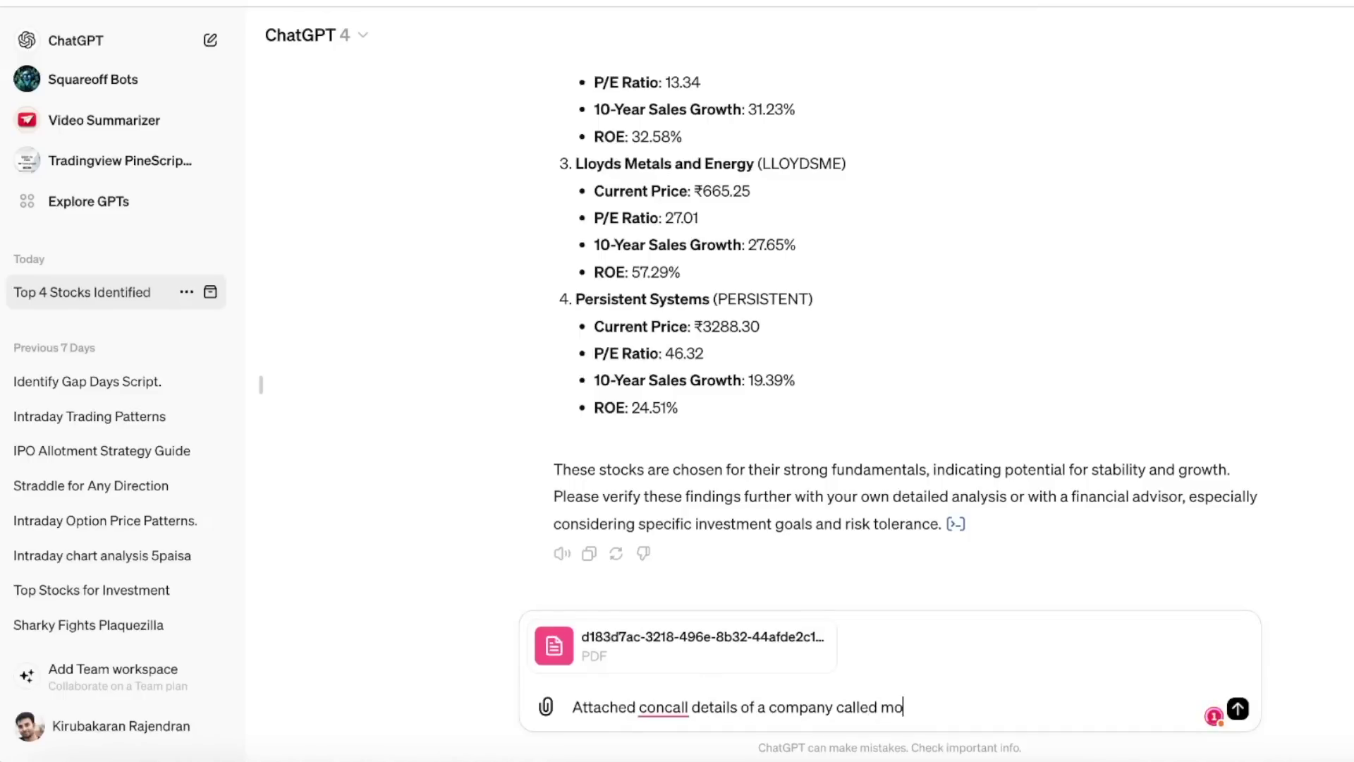
type("tilal oswal, please go thro")
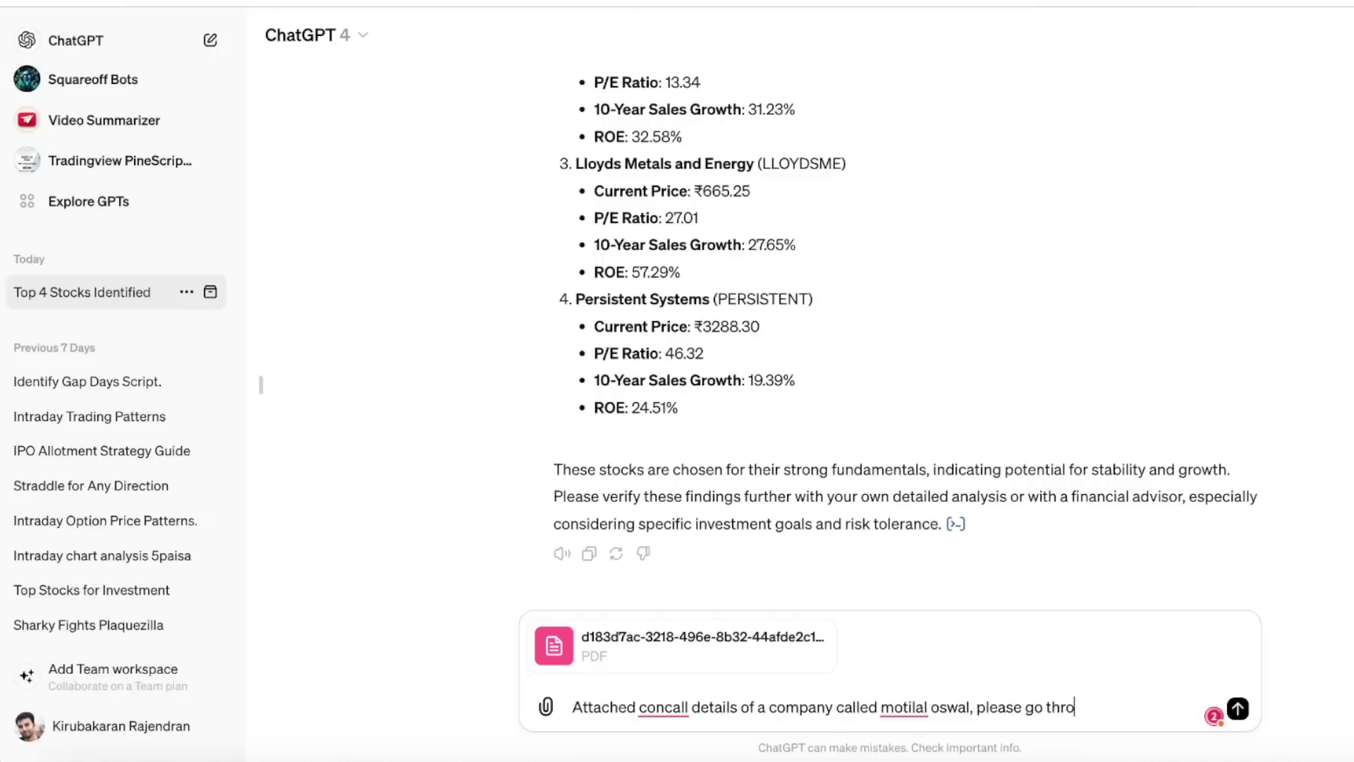
type("ugh it and highlight")
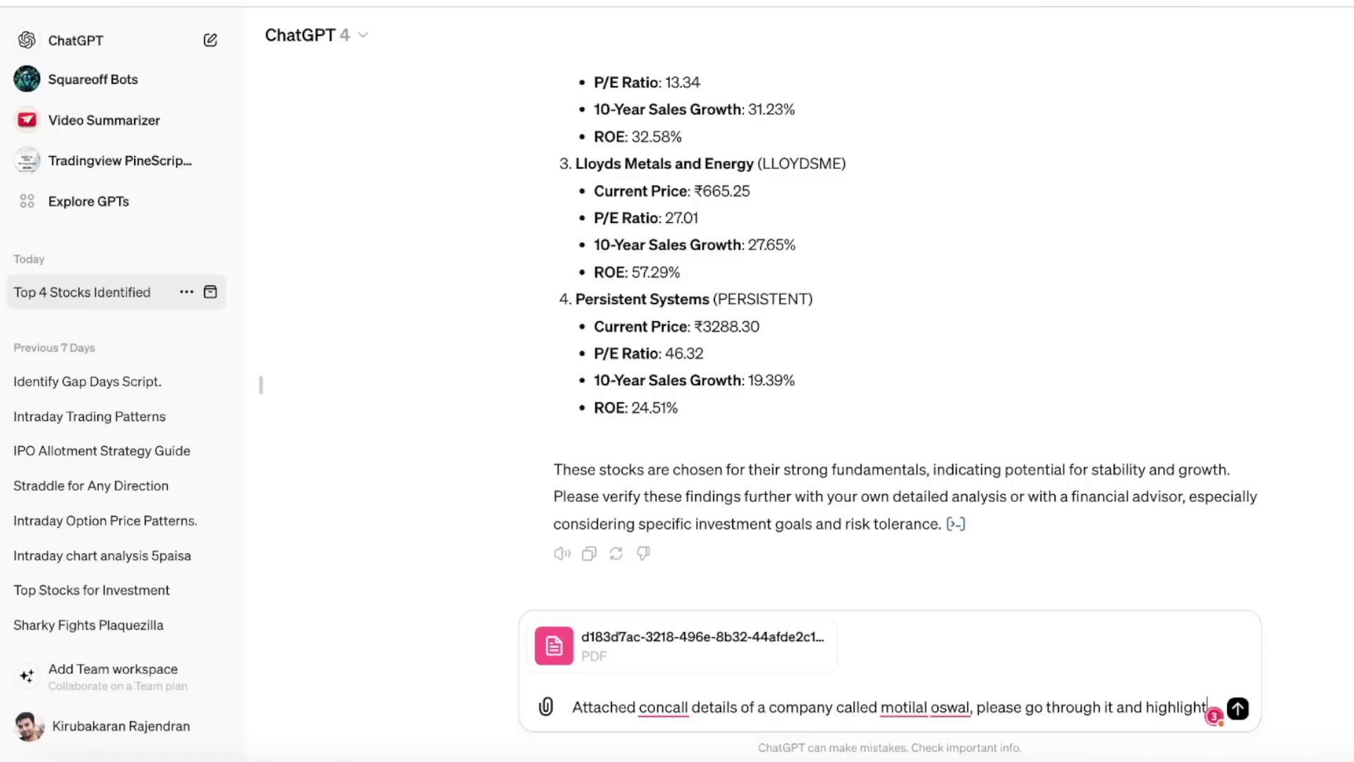
type(" the mos")
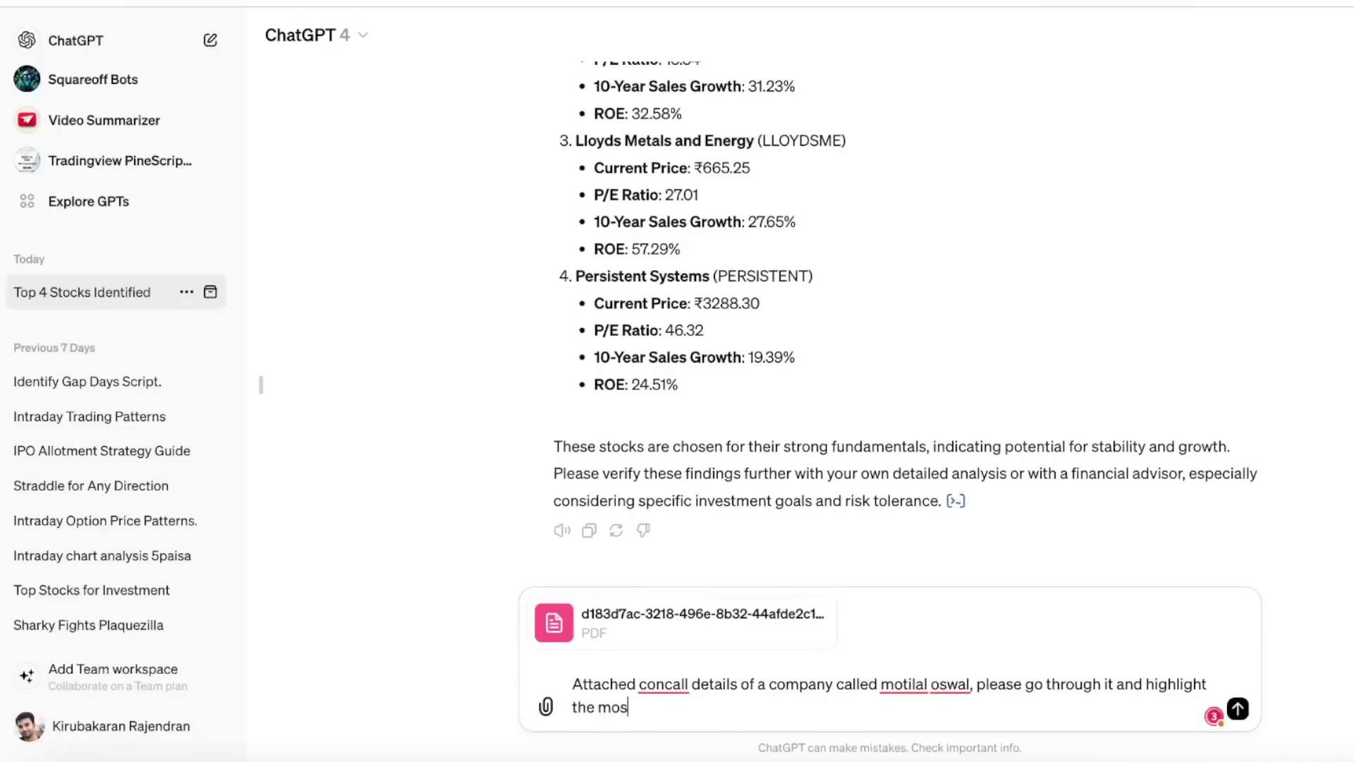
type("t important informations")
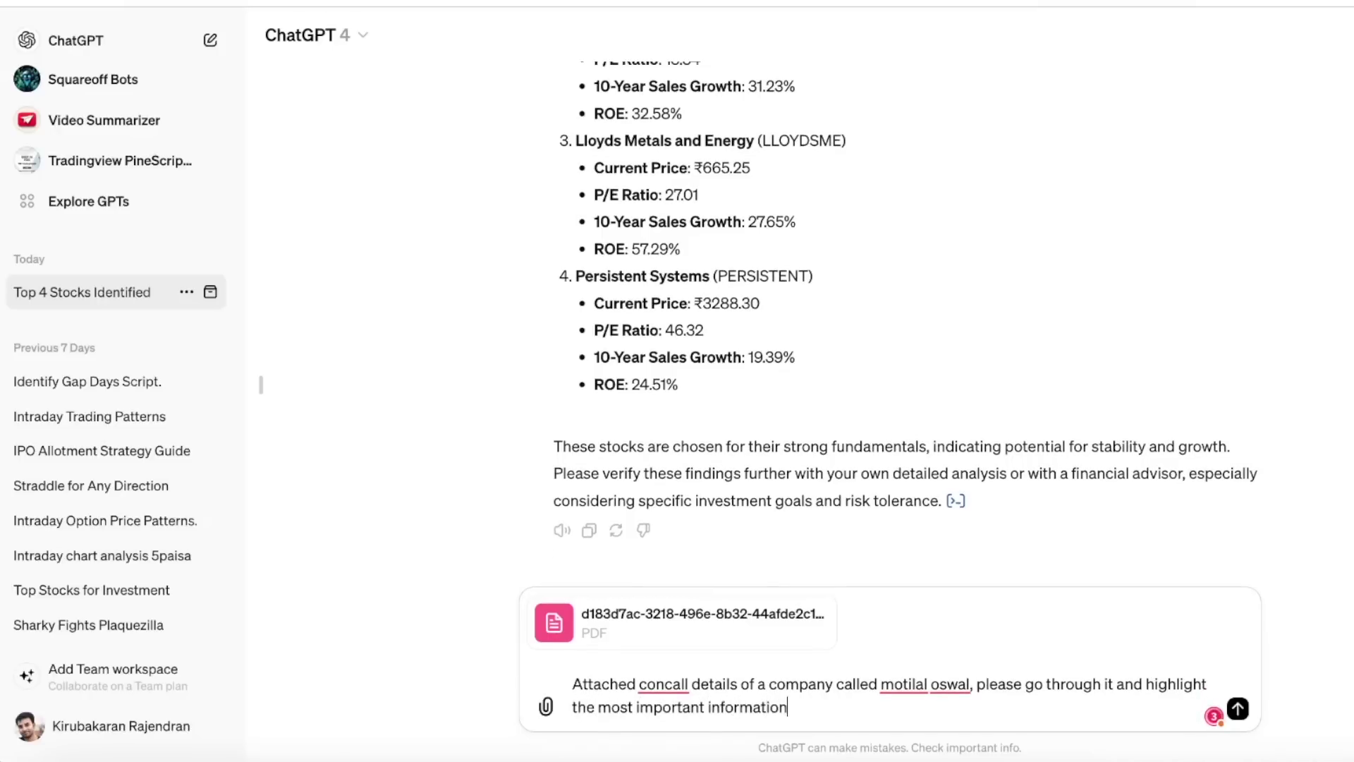
key("Return")
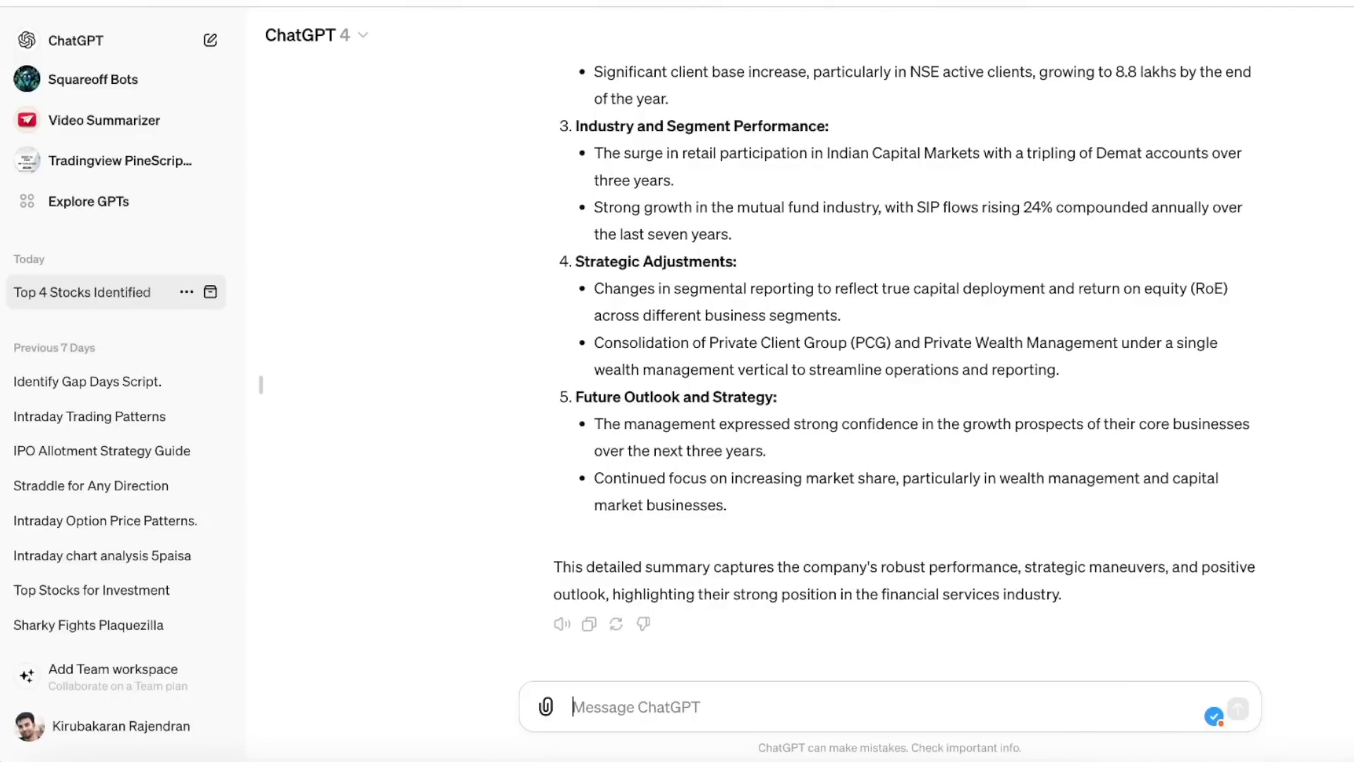
Ask ChatGPT 'please highlight any information related to demat accounts' about the concall
type("please highl")
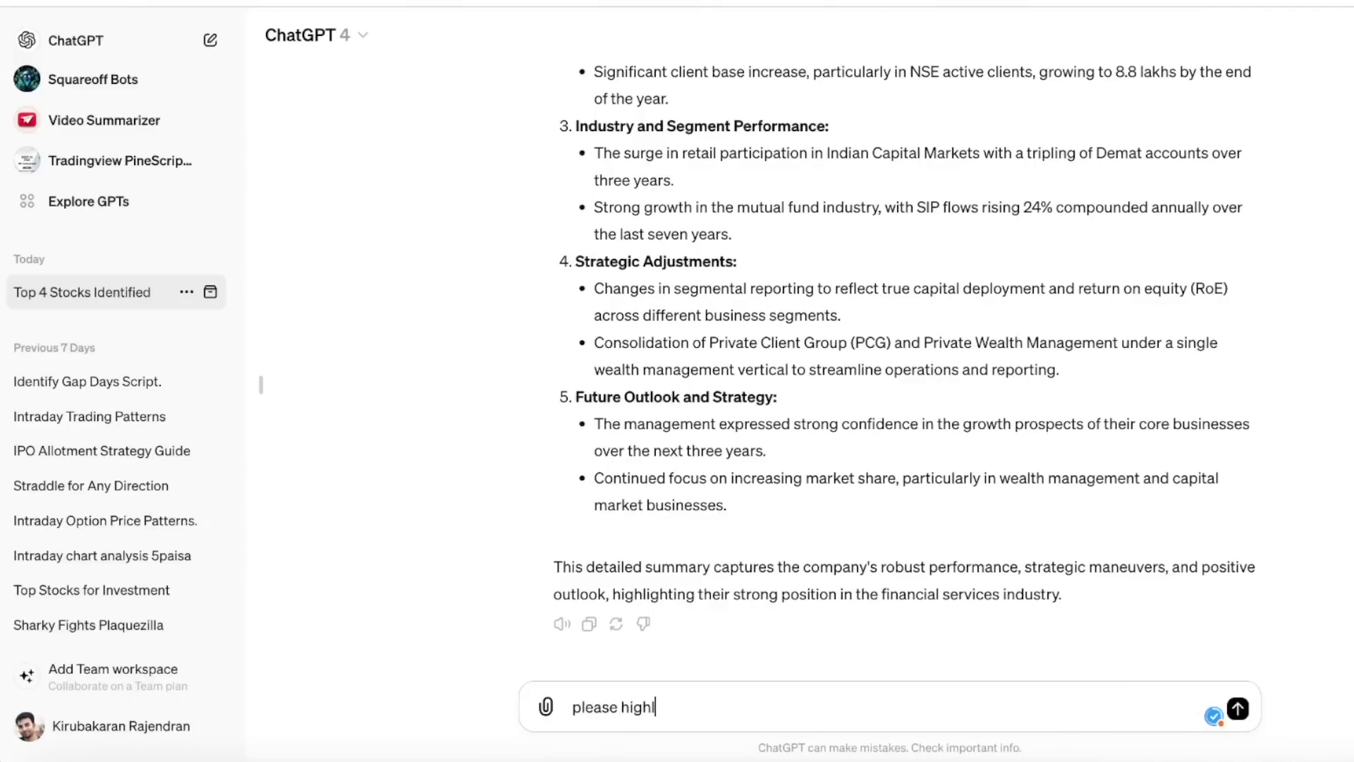
type("ight ay")
key("BackSpace")
type("ny information ")
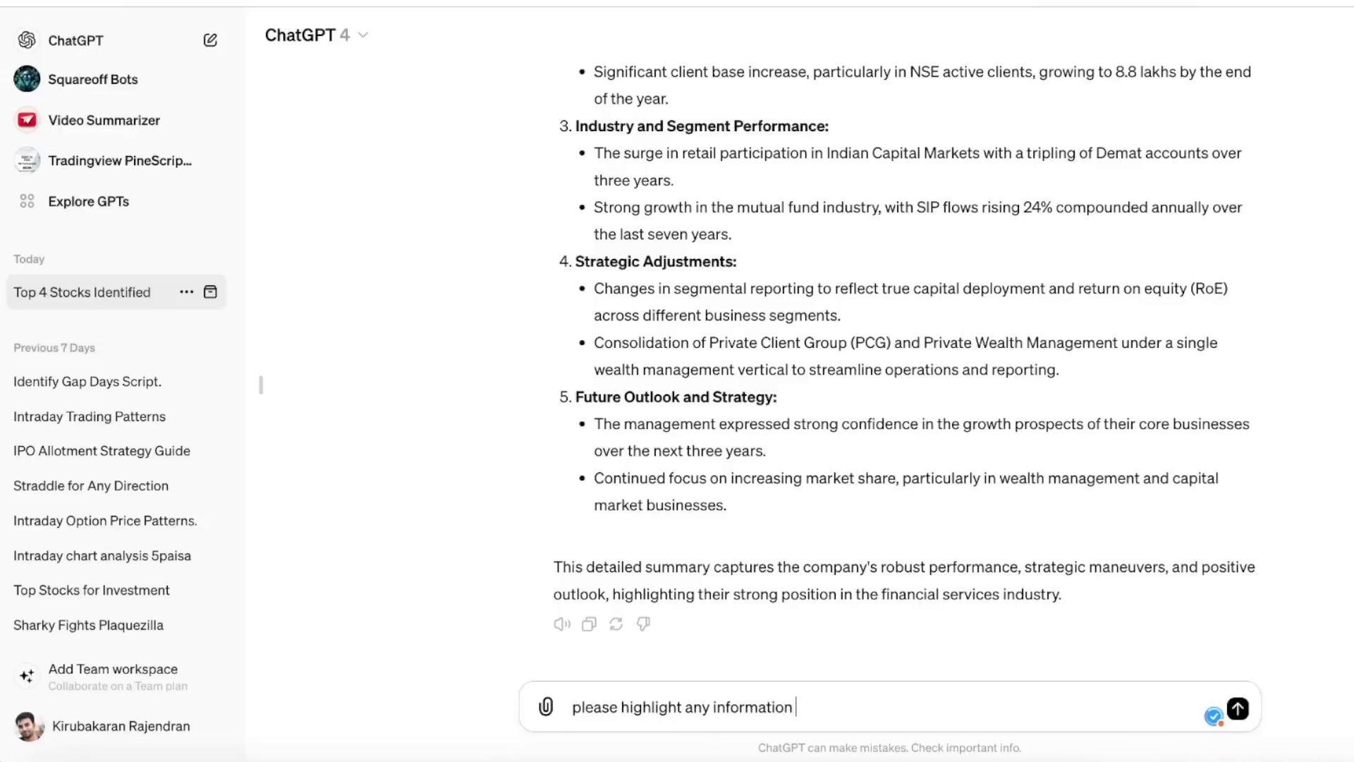
type("related to demat accou")
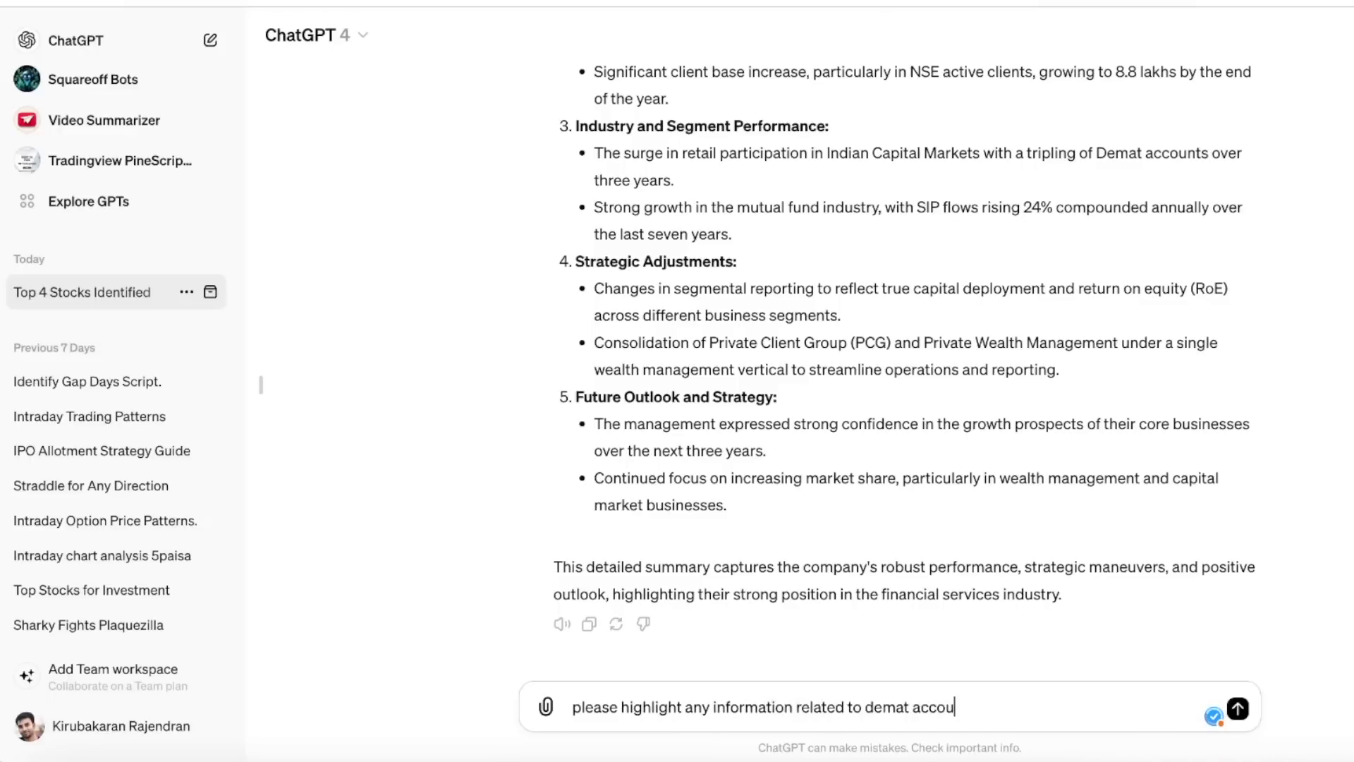
type("nts")
key("Return")
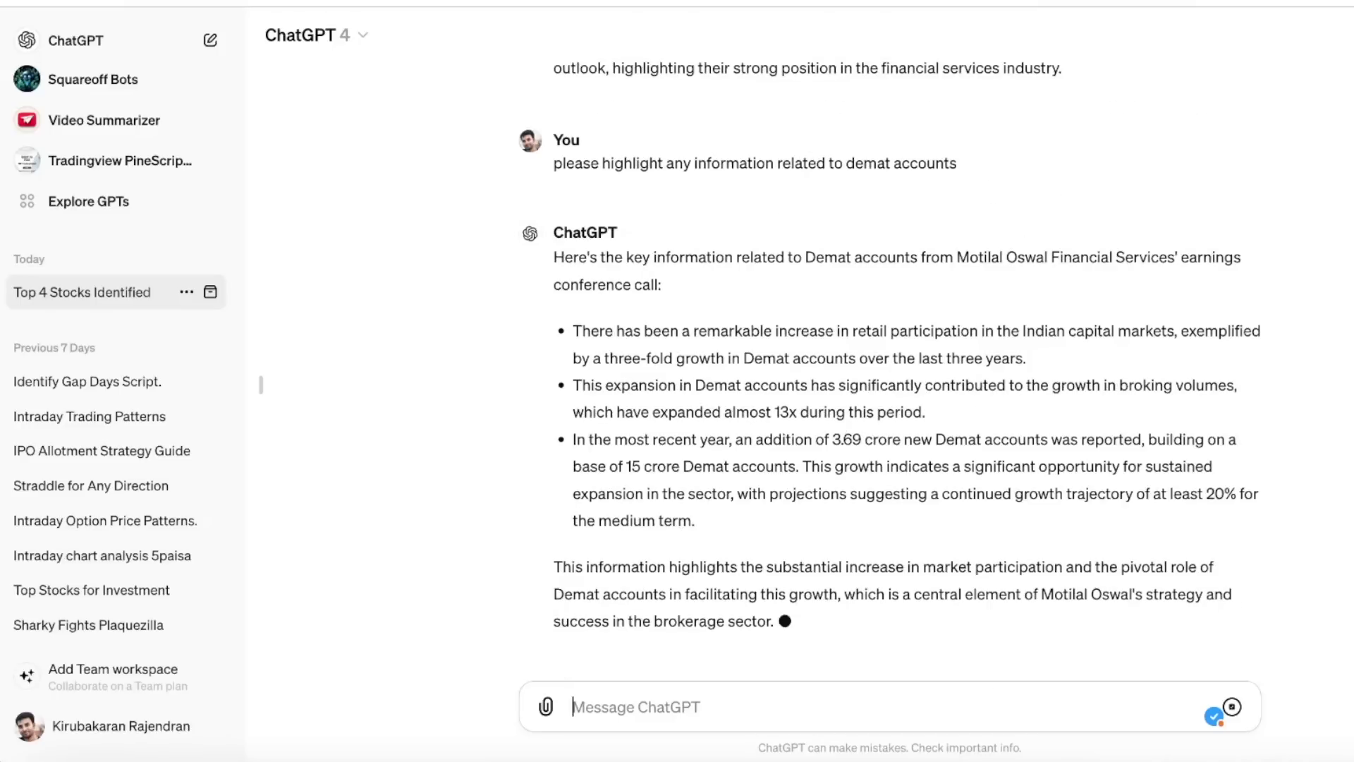
left_click_drag(572, 303, 939, 304)
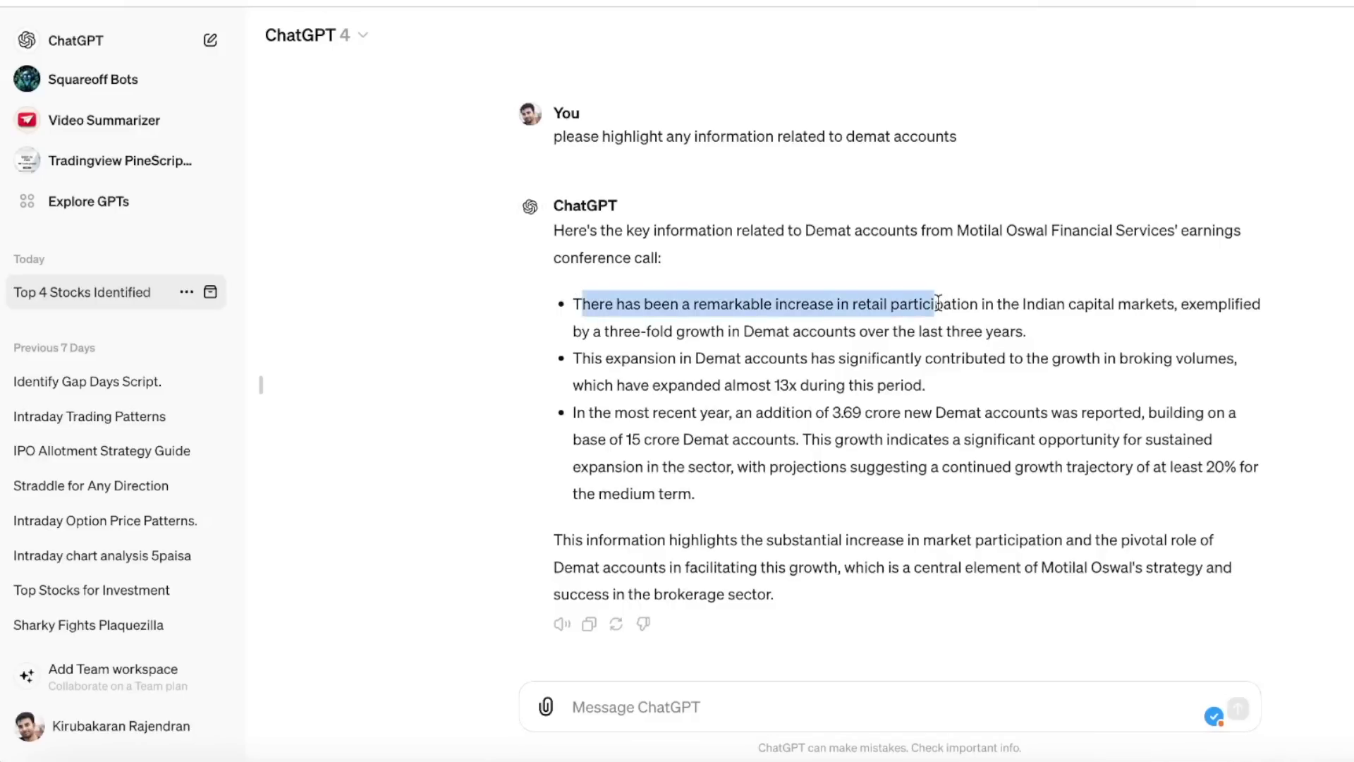
left_click_drag(939, 304, 1174, 322)
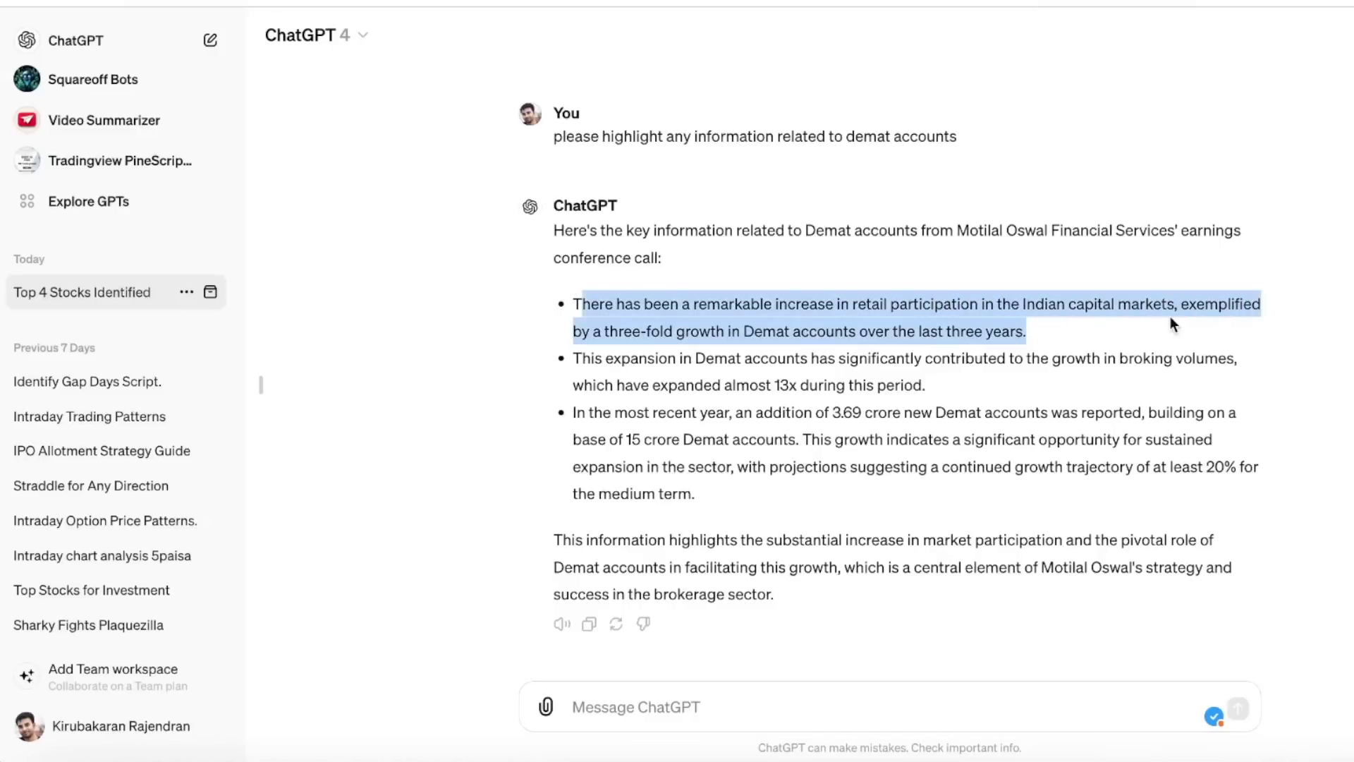
left_click(585, 357)
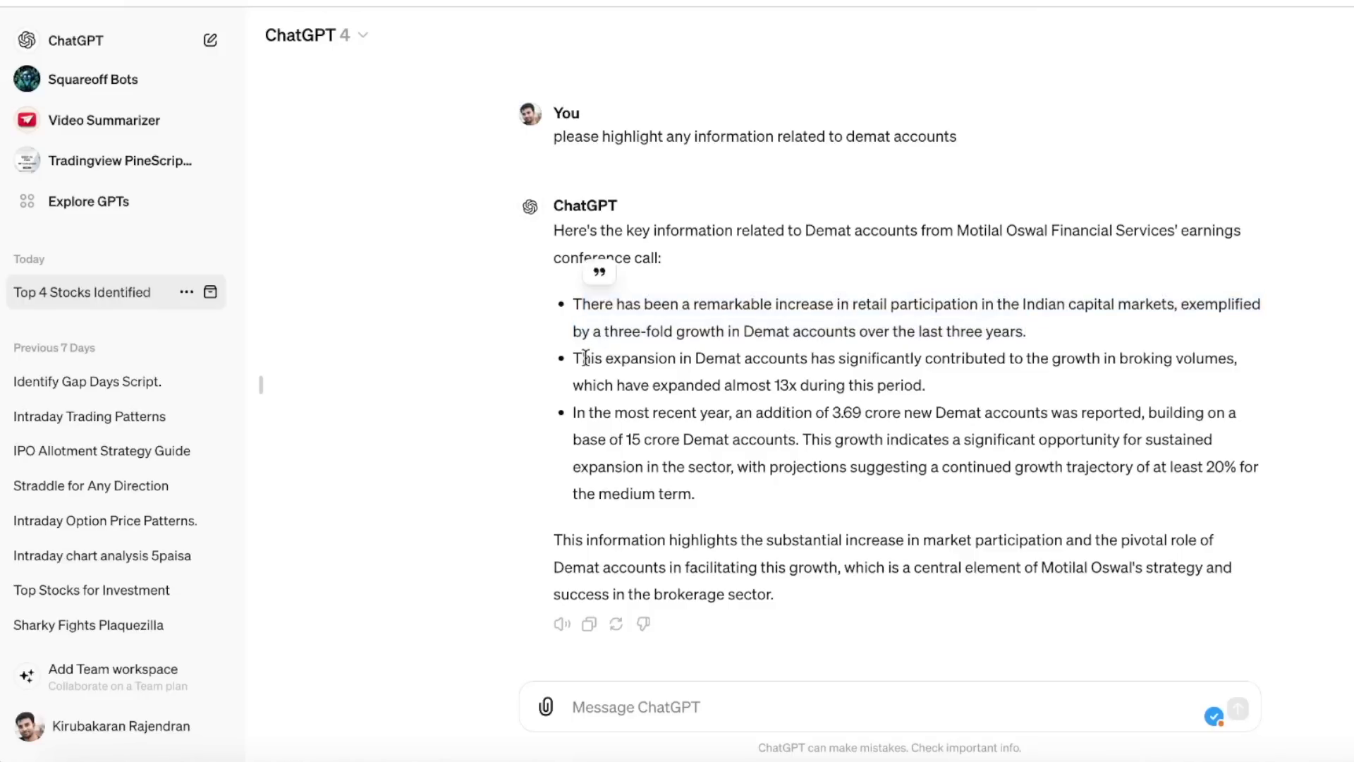
left_click_drag(585, 358, 935, 380)
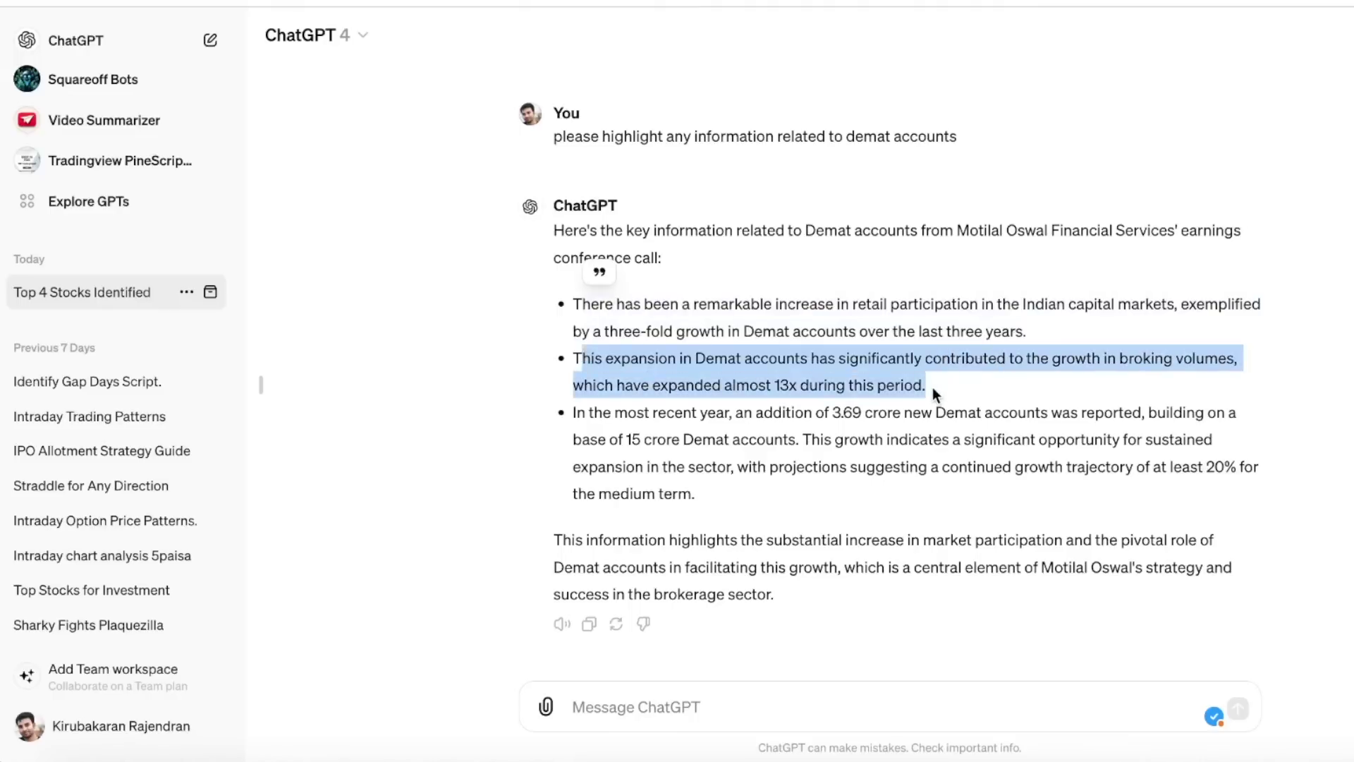
left_click_drag(933, 388, 932, 388)
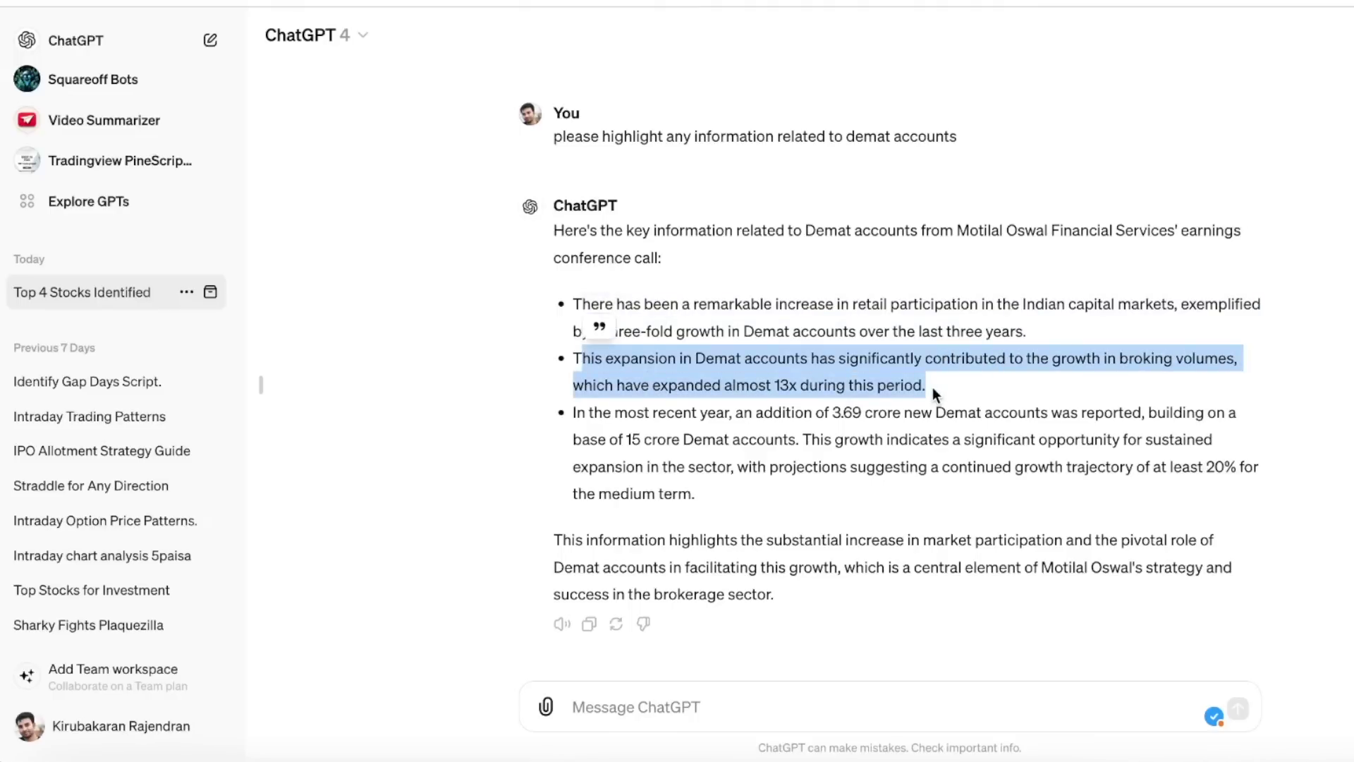
left_click_drag(782, 413, 1162, 435)
left_click_drag(949, 467, 1216, 487)
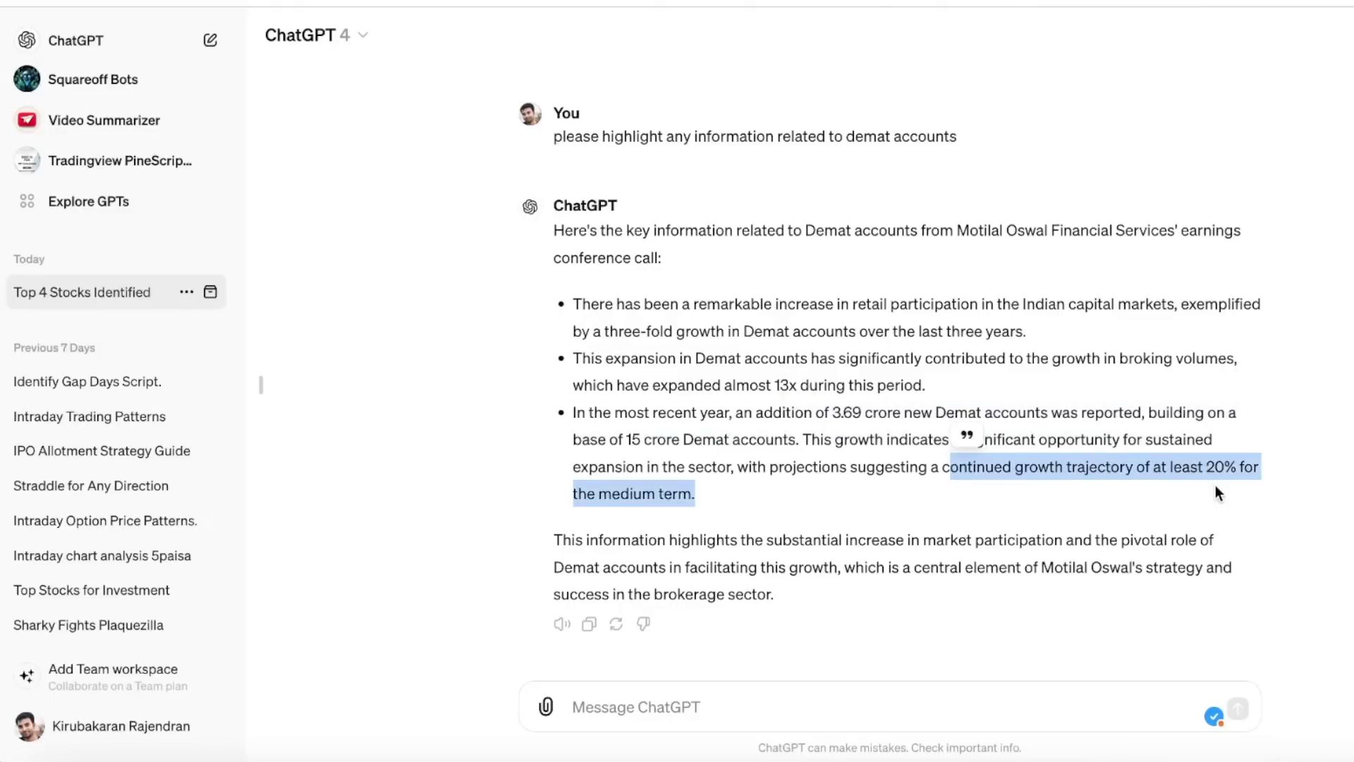